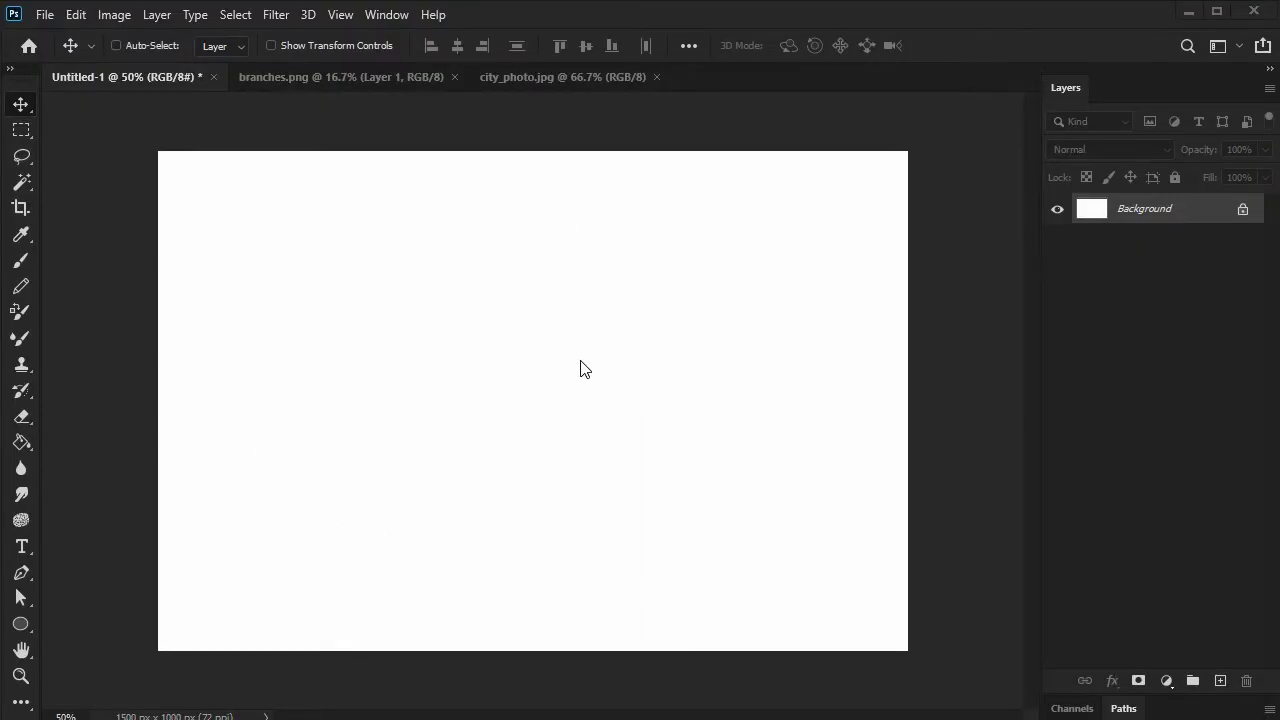
Step: Type the word ART on the canvas and move it toward the centre
click(22, 548)
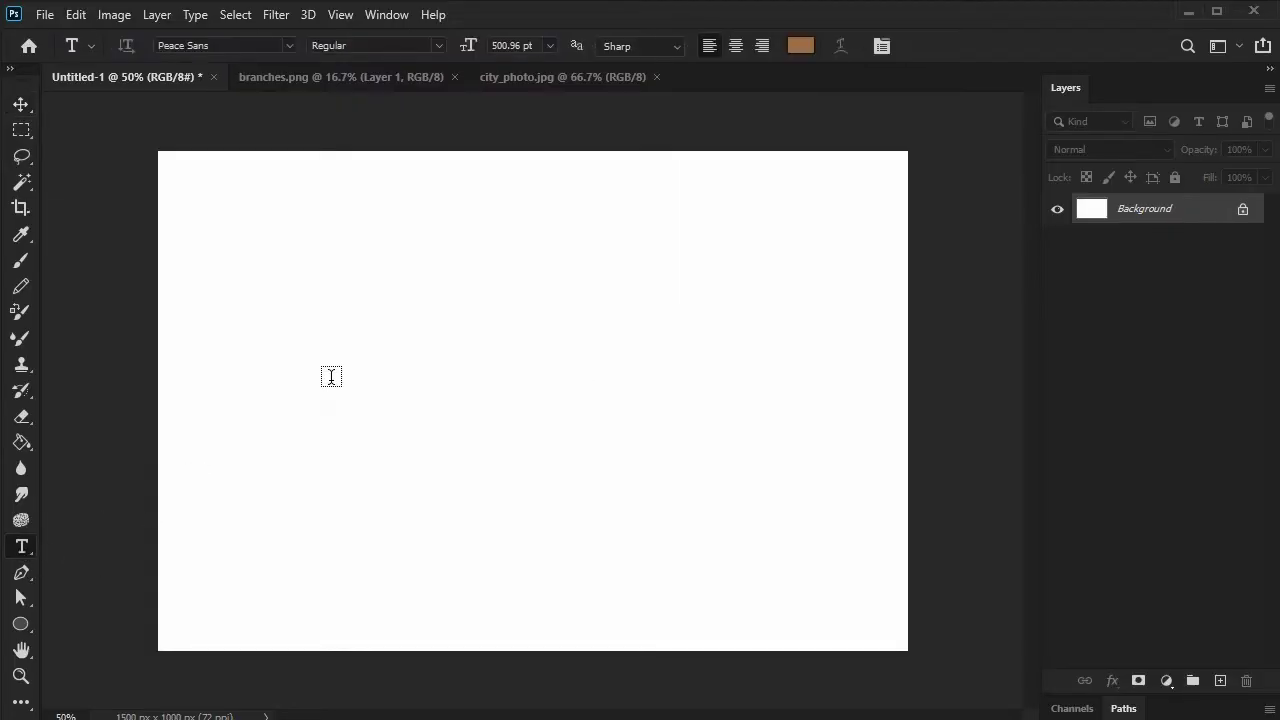
click(331, 379)
text(ART)
click(21, 104)
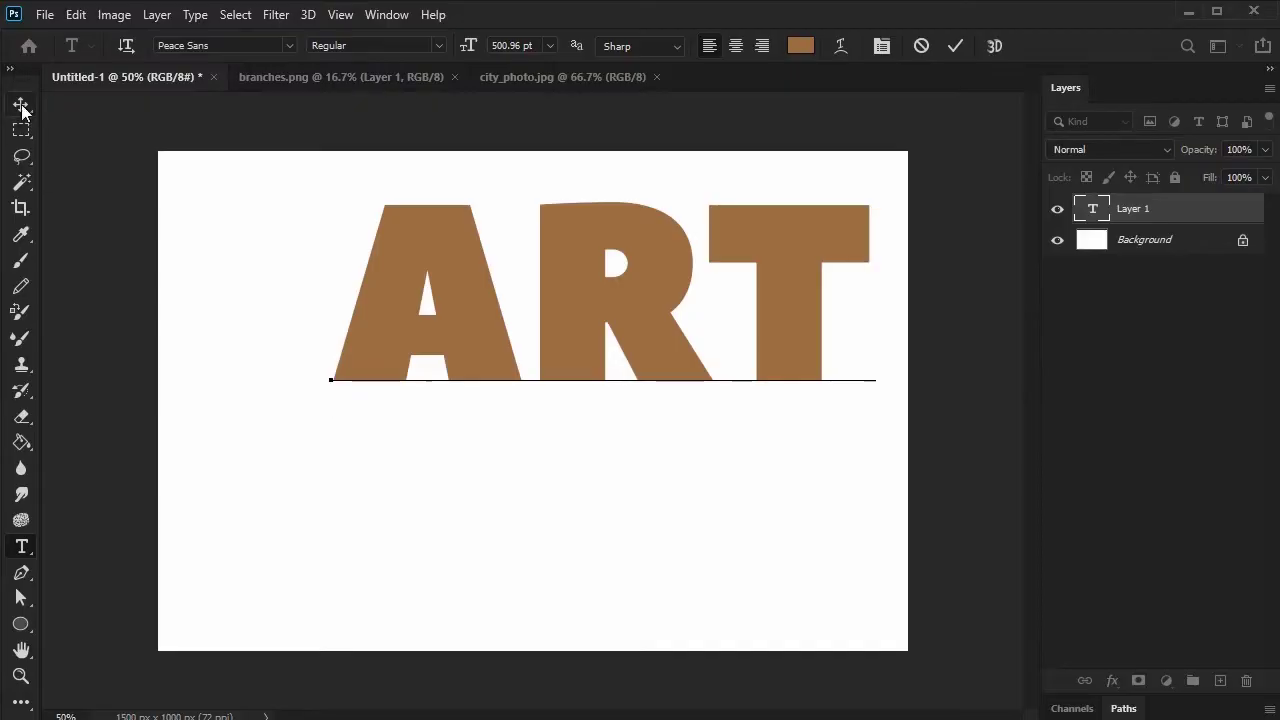
drag(647, 253, 613, 329)
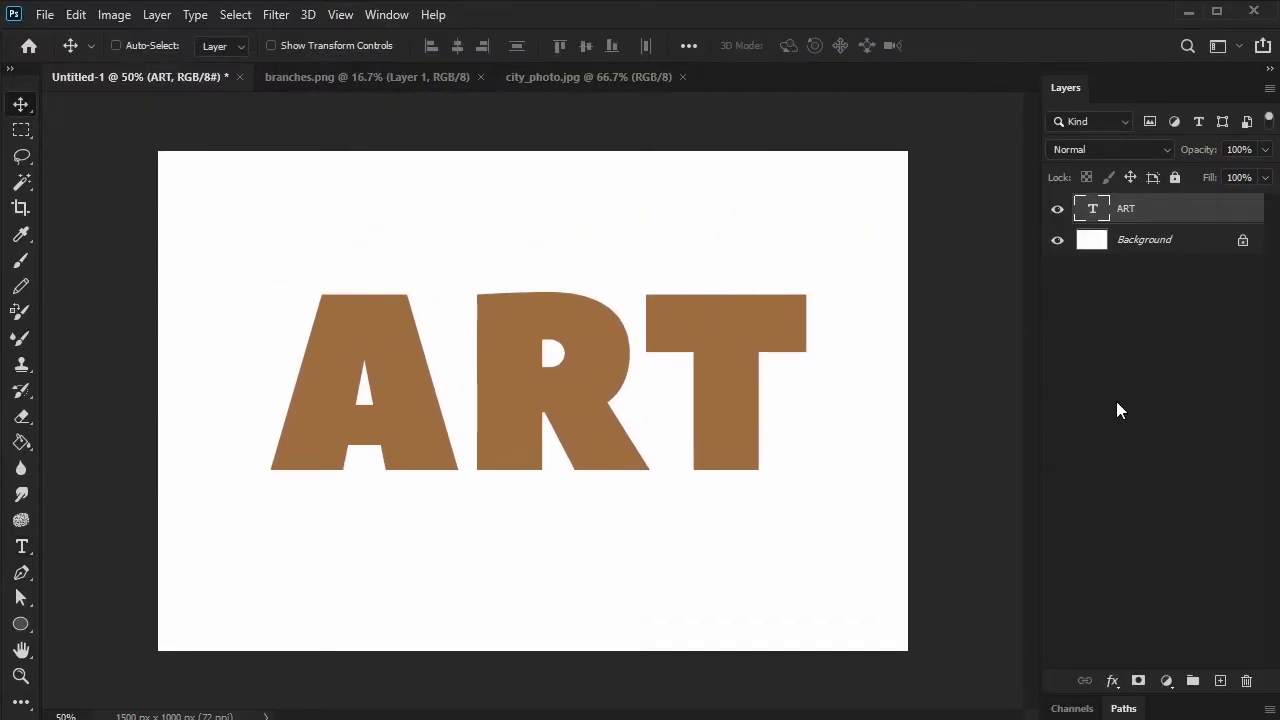
Step: Paste the branches.png image into the ART document and position it over the text
click(411, 82)
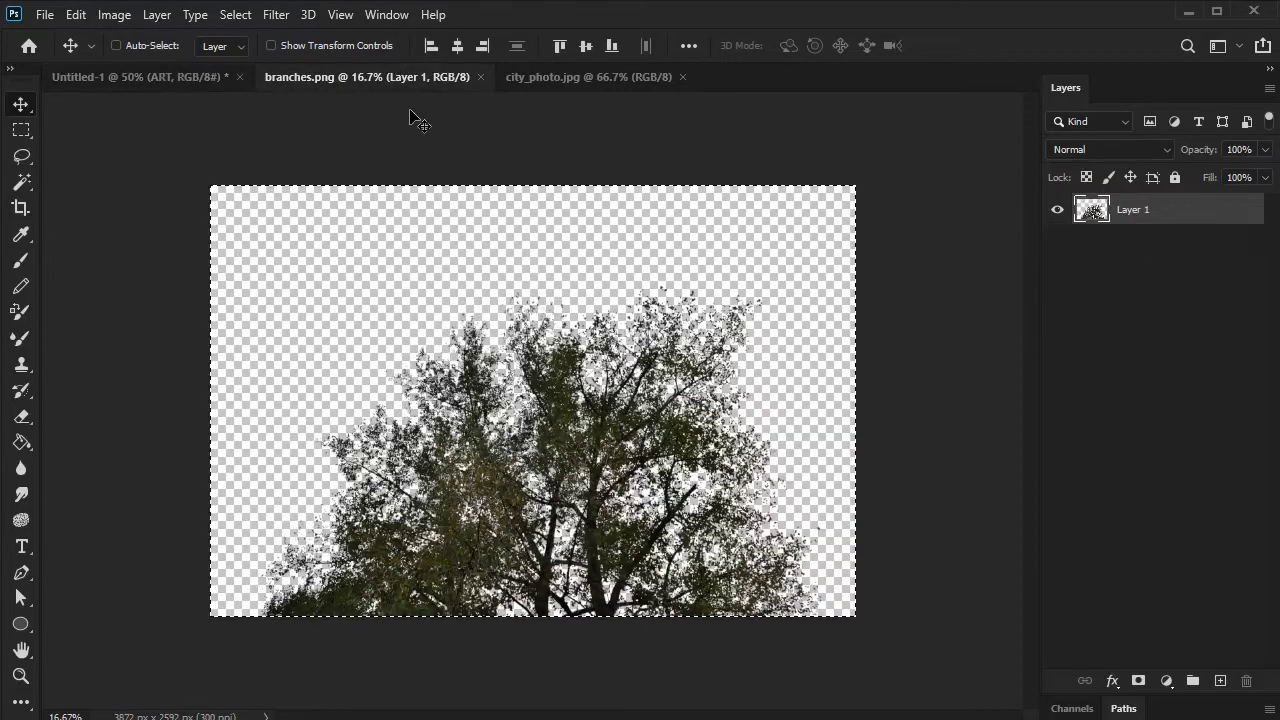
click(186, 78)
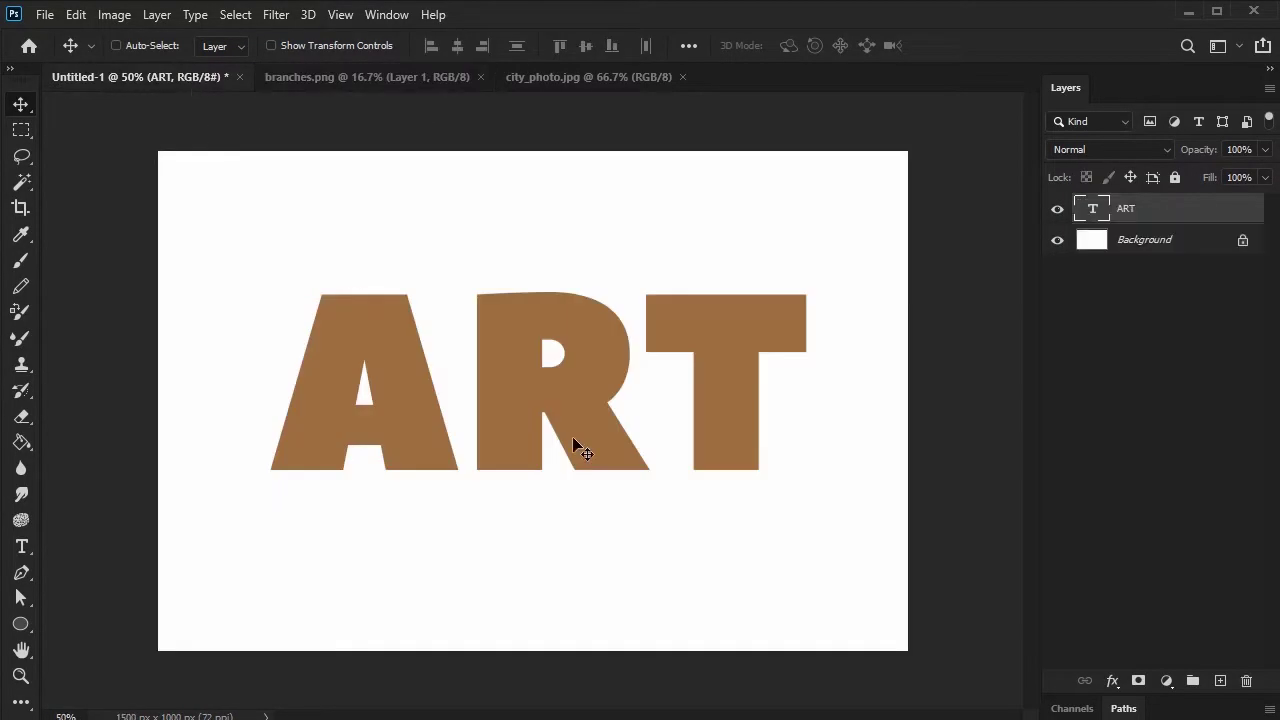
key(ctrl+v)
drag(806, 587, 245, 655)
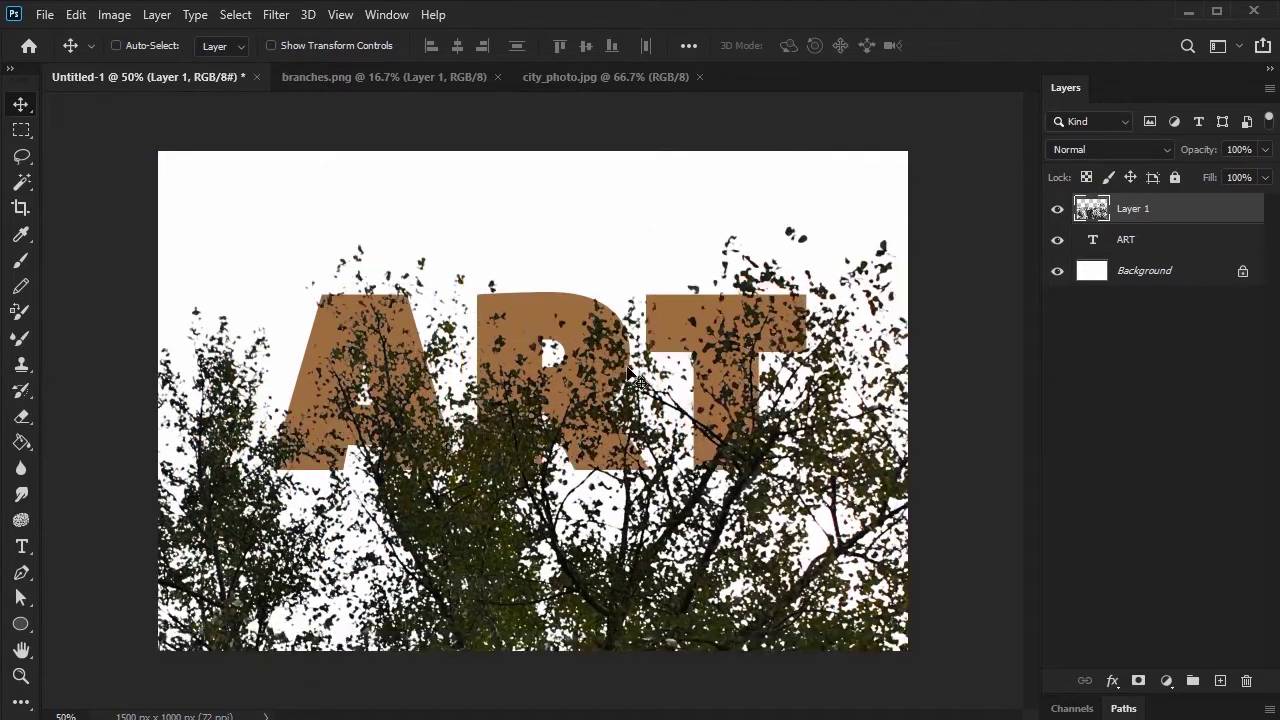
click(1190, 244)
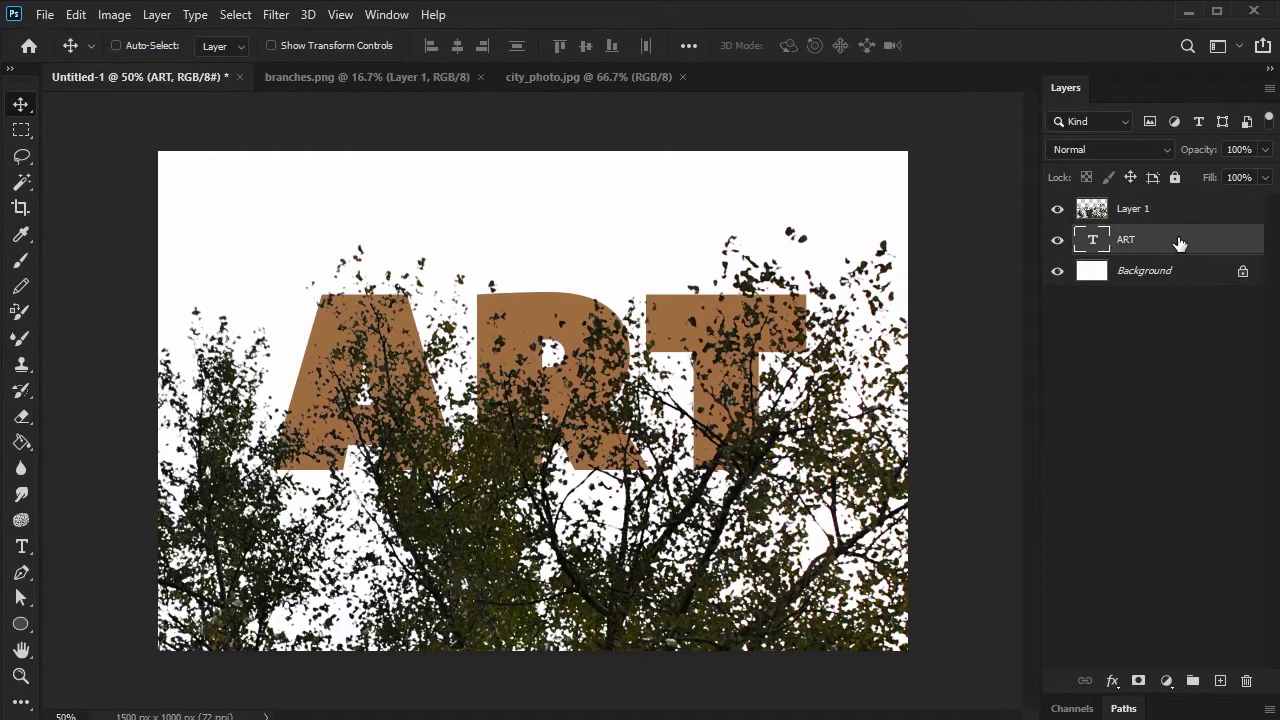
Step: Intersect the ART letter selection with a marquee around the A and mask Layer 1 with it
ctrl+click(1094, 248)
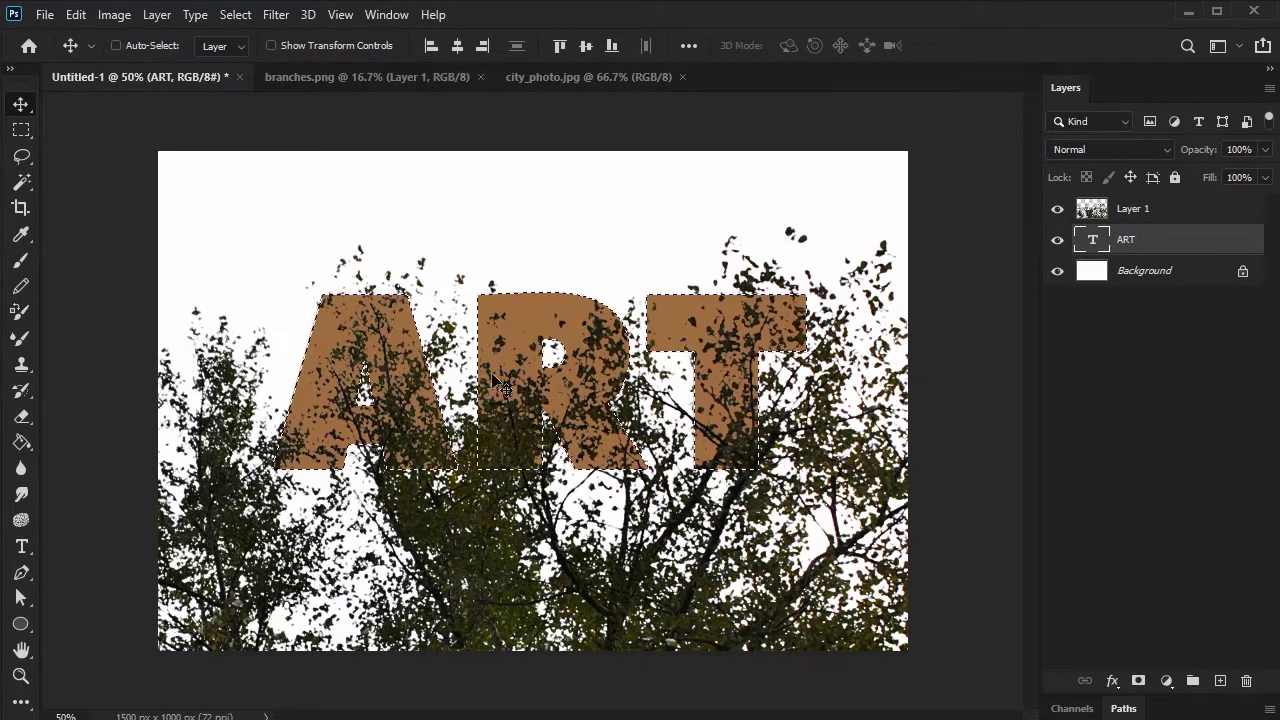
key(ctrl+plus)
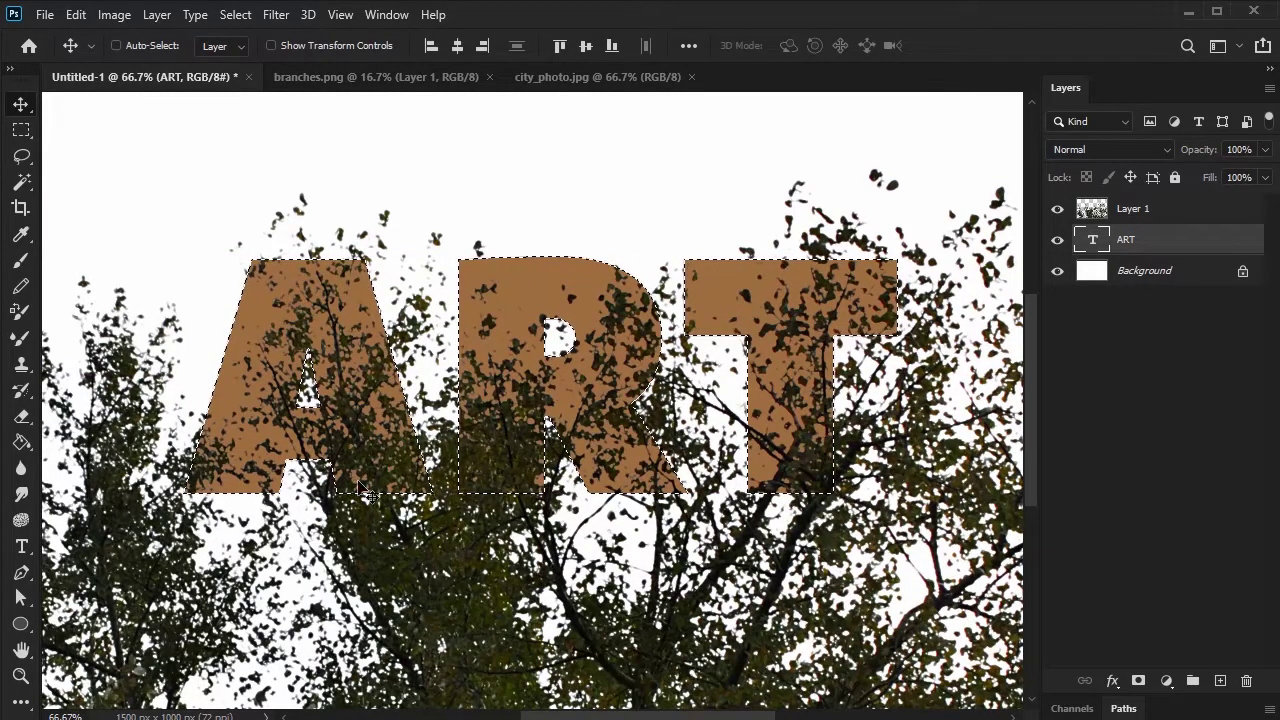
click(21, 131)
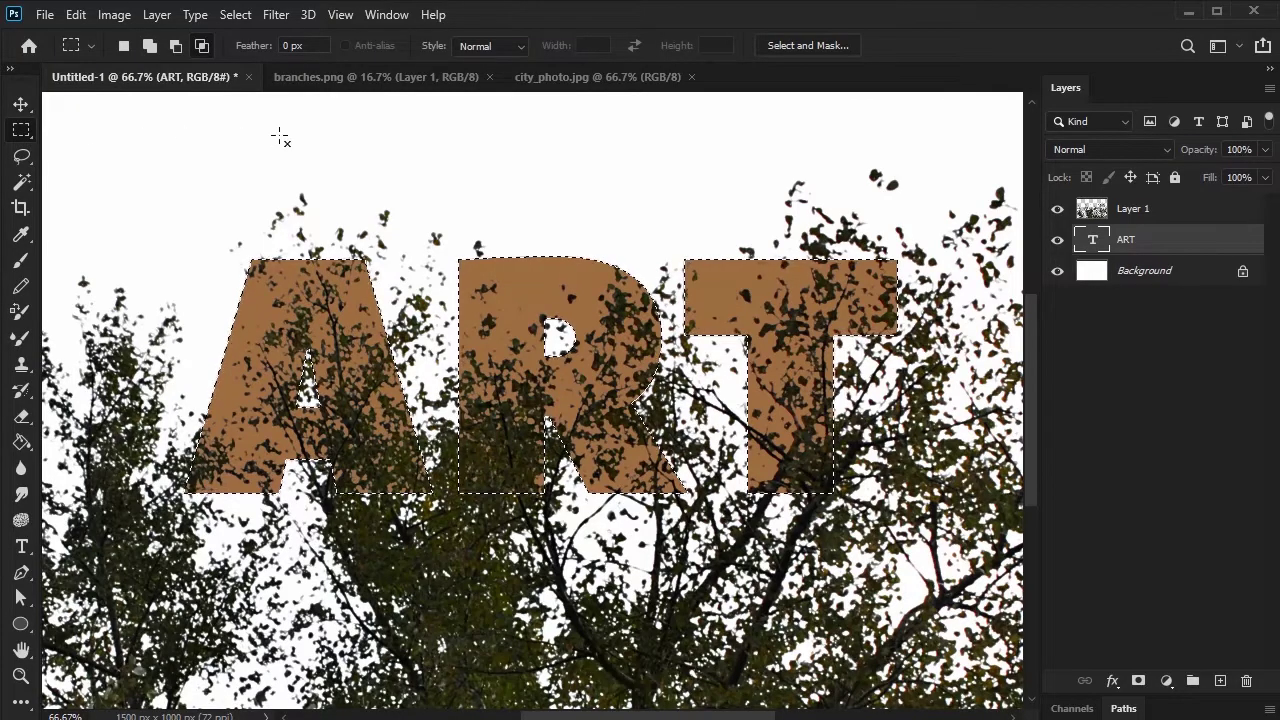
click(204, 52)
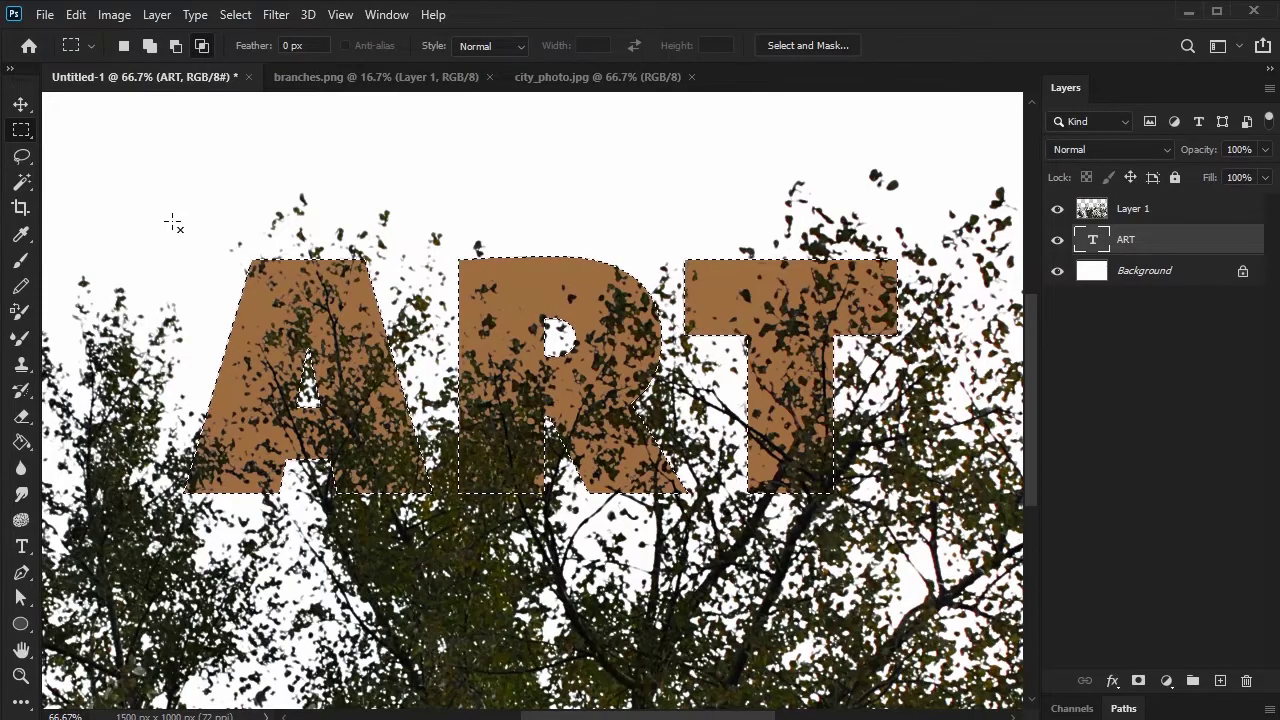
drag(152, 200, 450, 494)
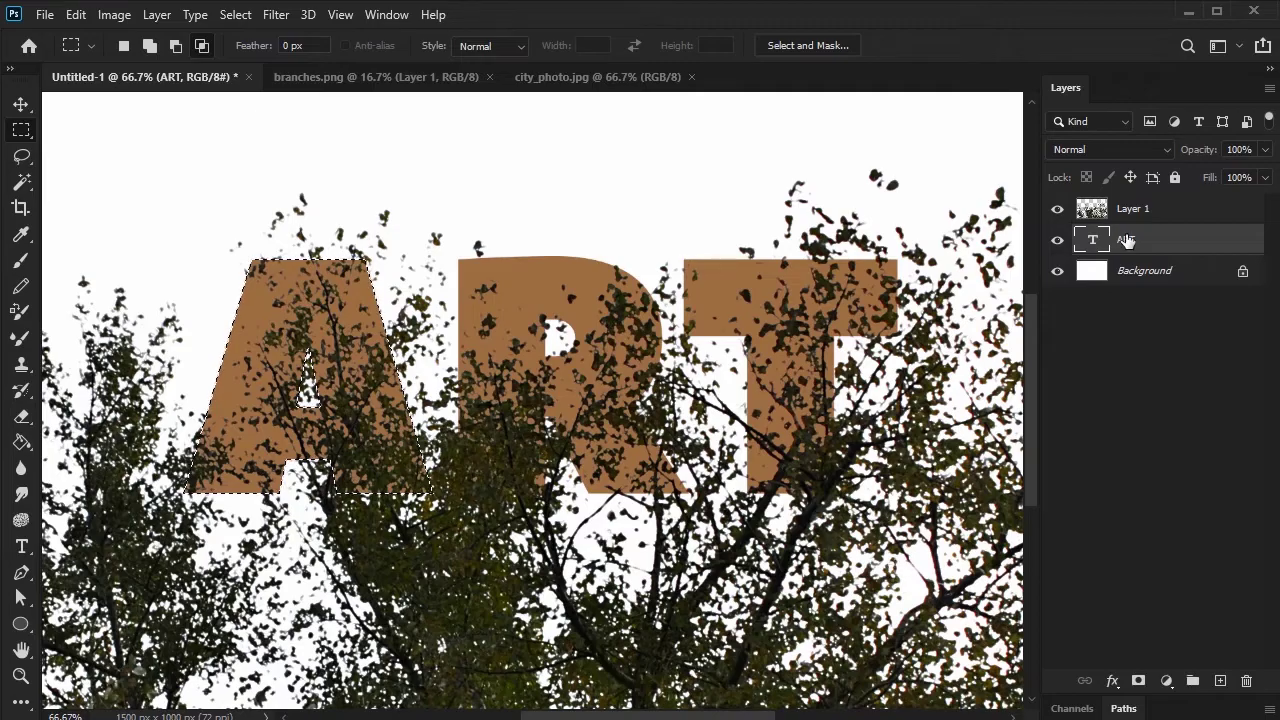
click(1150, 212)
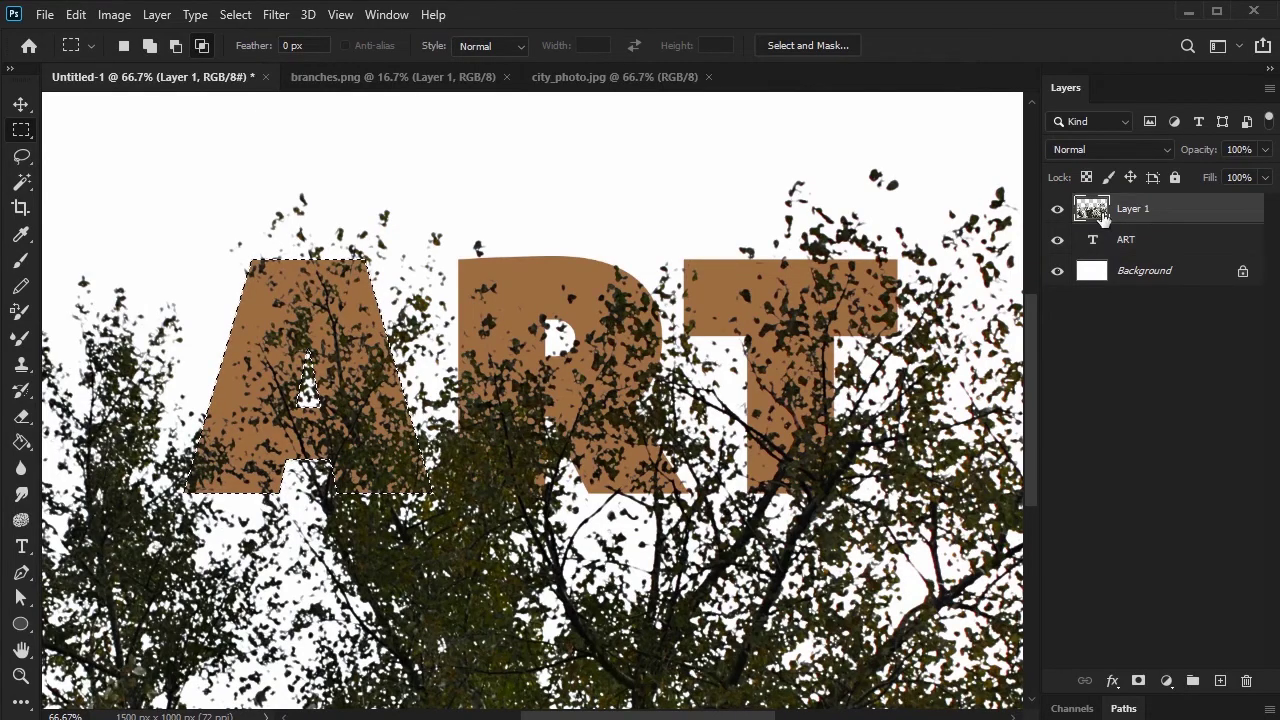
click(1139, 681)
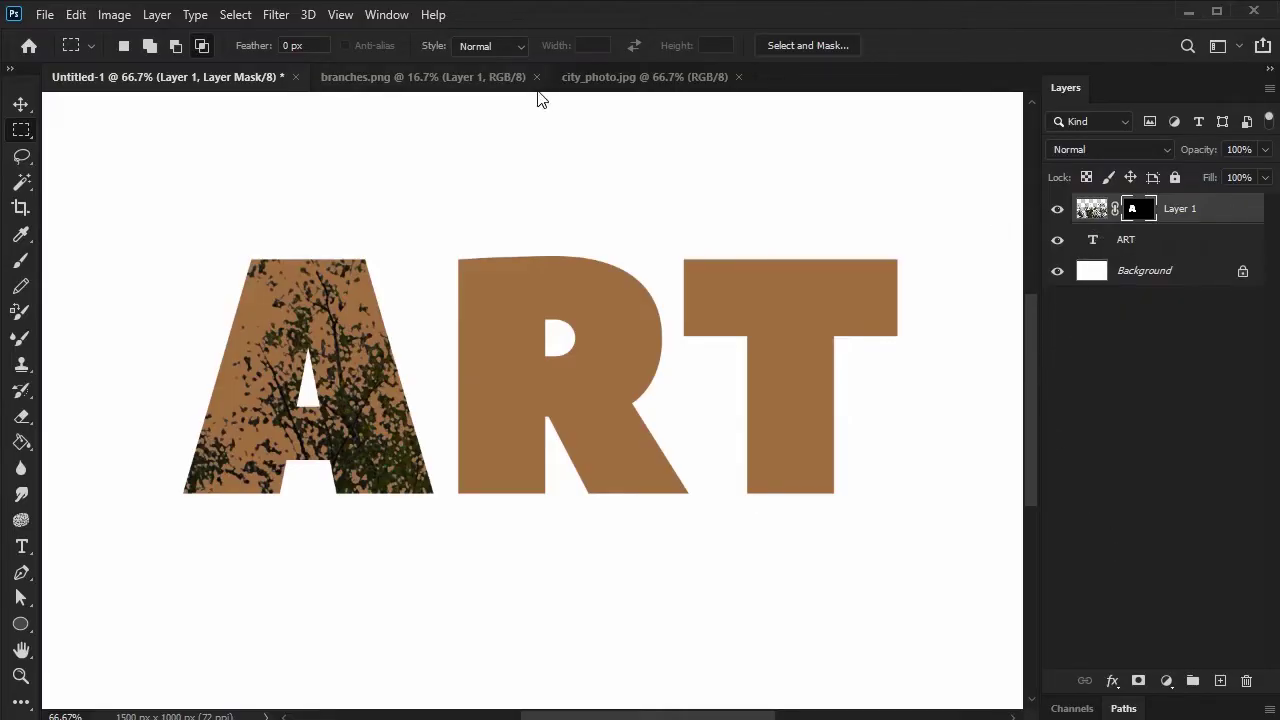
Step: Paste another copy of the branches and slide it left across the R
click(382, 84)
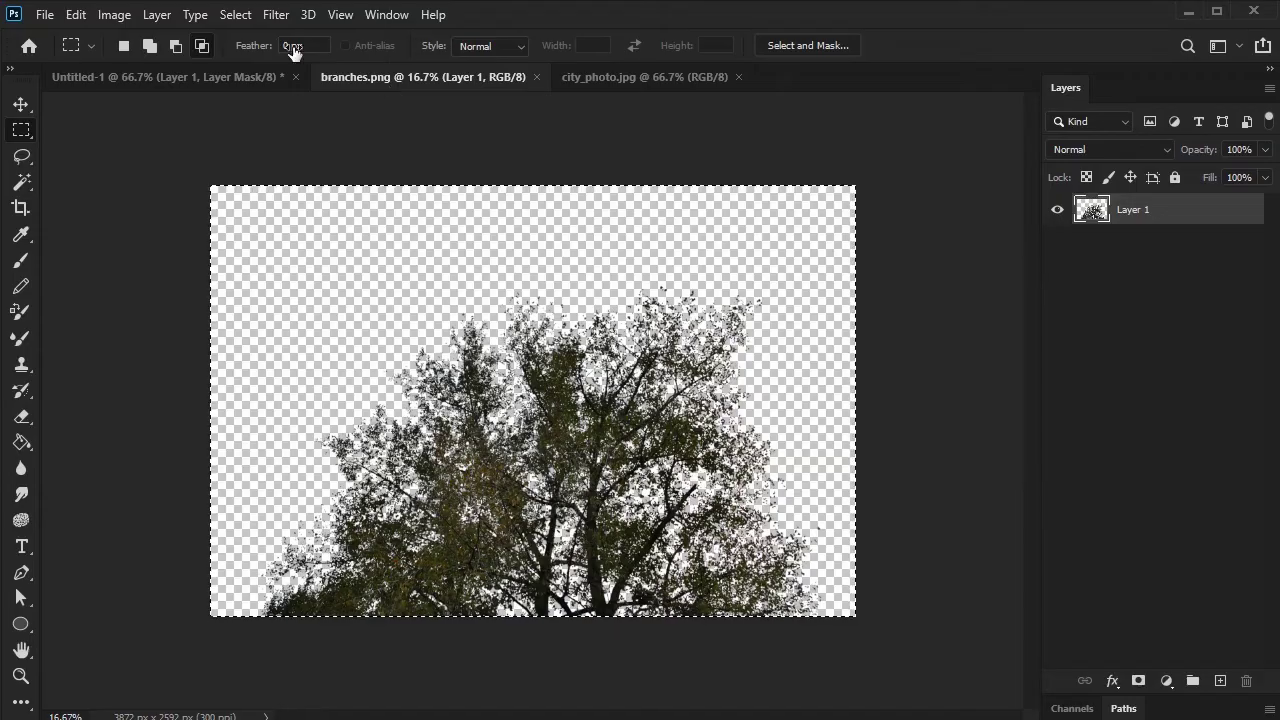
click(185, 77)
key(ctrl+v)
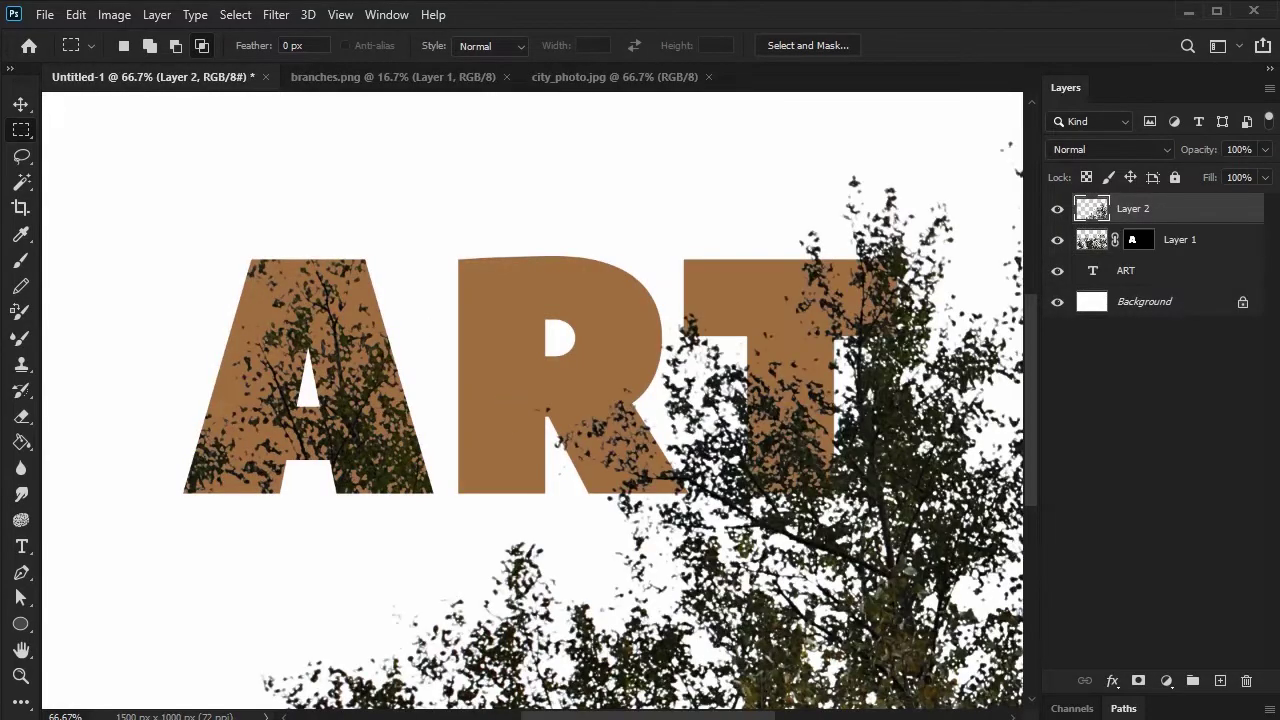
key(v)
drag(855, 641, 538, 646)
Step: Load the ART letters as a selection, intersect it around the R, and select the new branches layer
click(1156, 271)
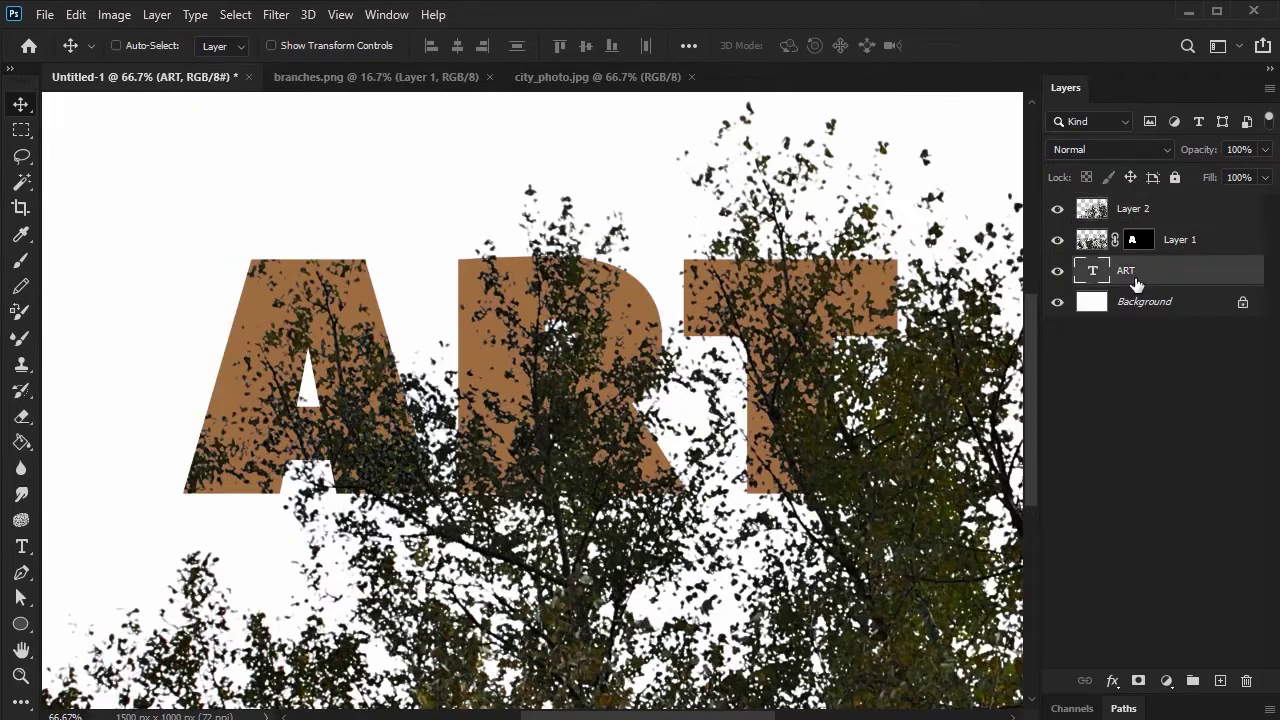
ctrl+click(1095, 280)
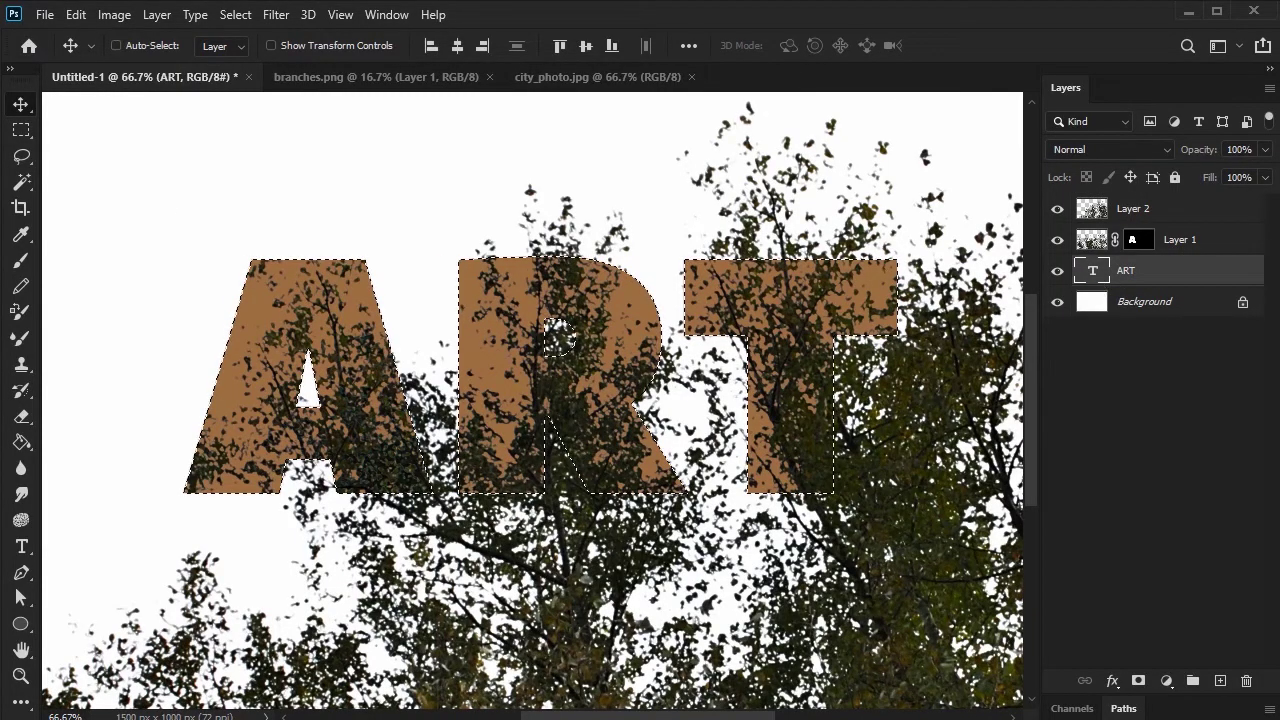
key(m)
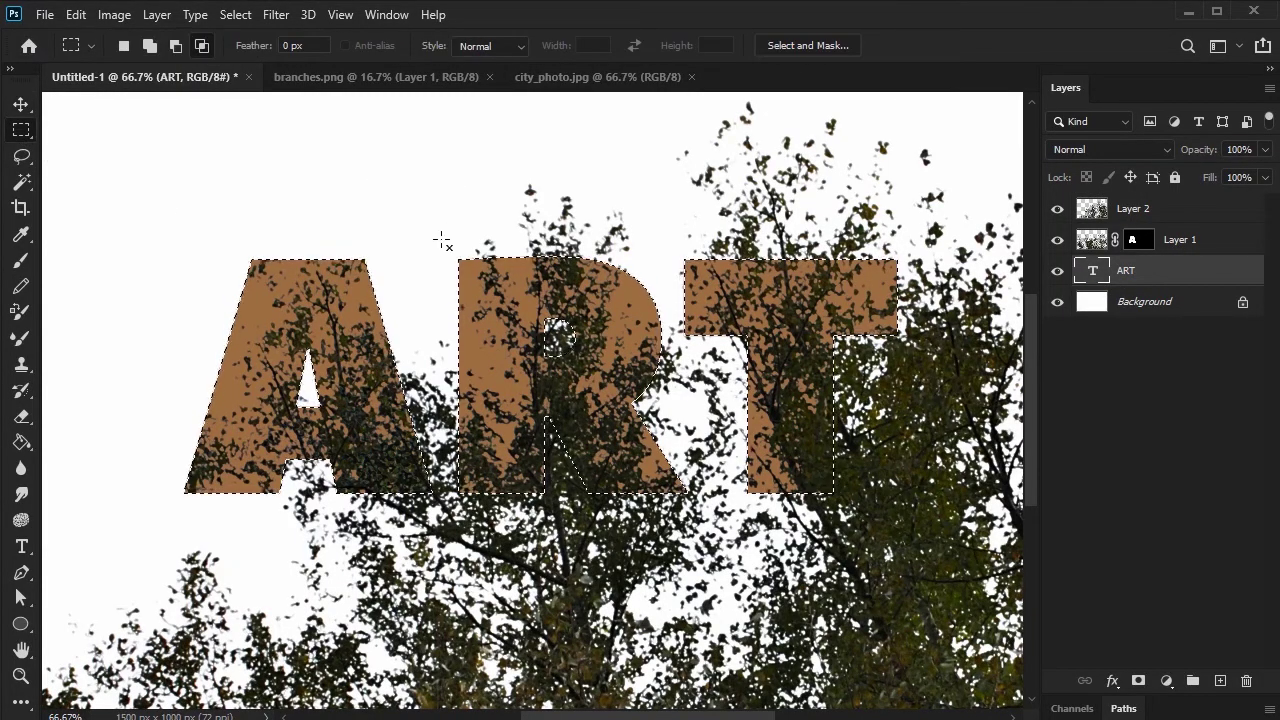
drag(442, 241, 690, 548)
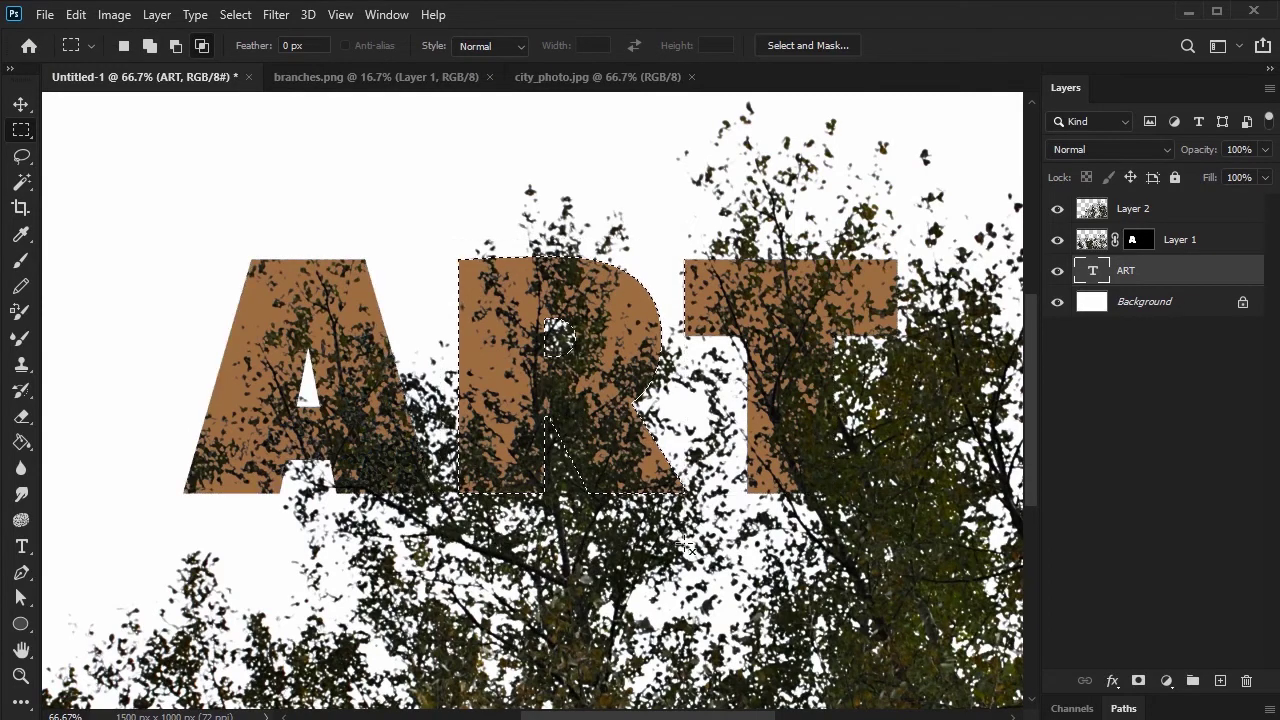
click(1136, 212)
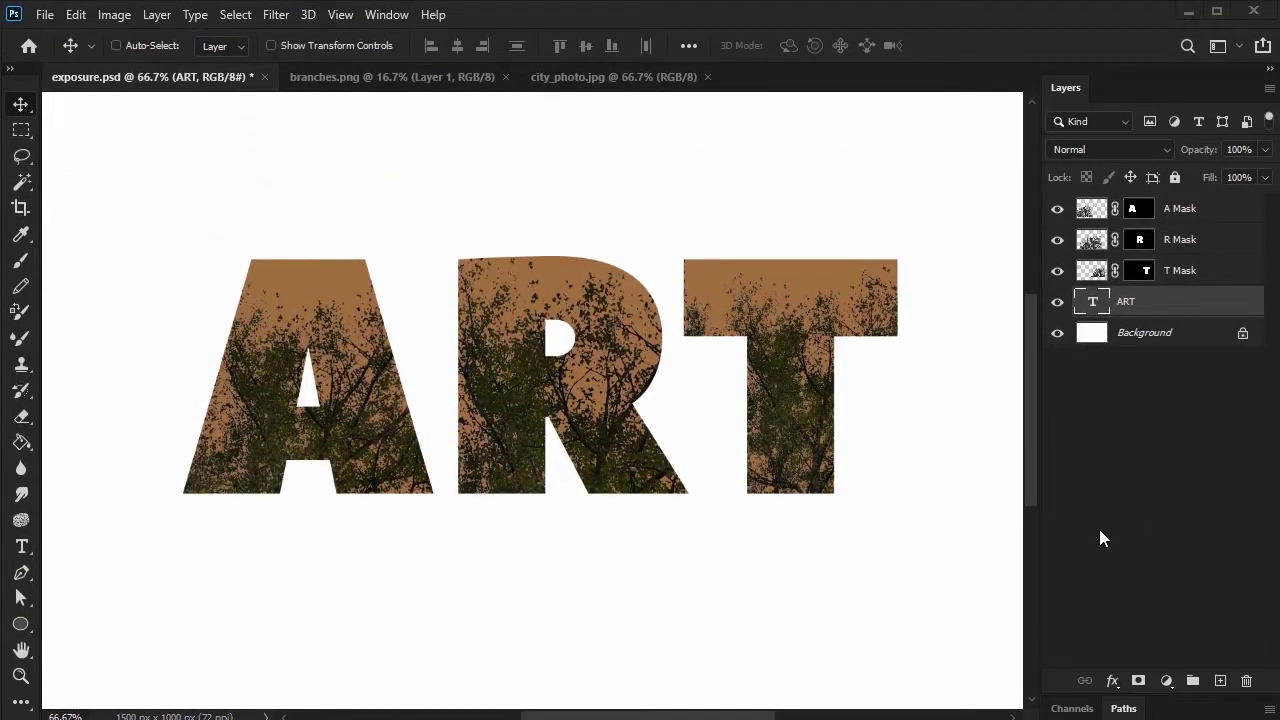
Step: Hide the brown ART text and reposition the tree image inside the letter A
click(1057, 303)
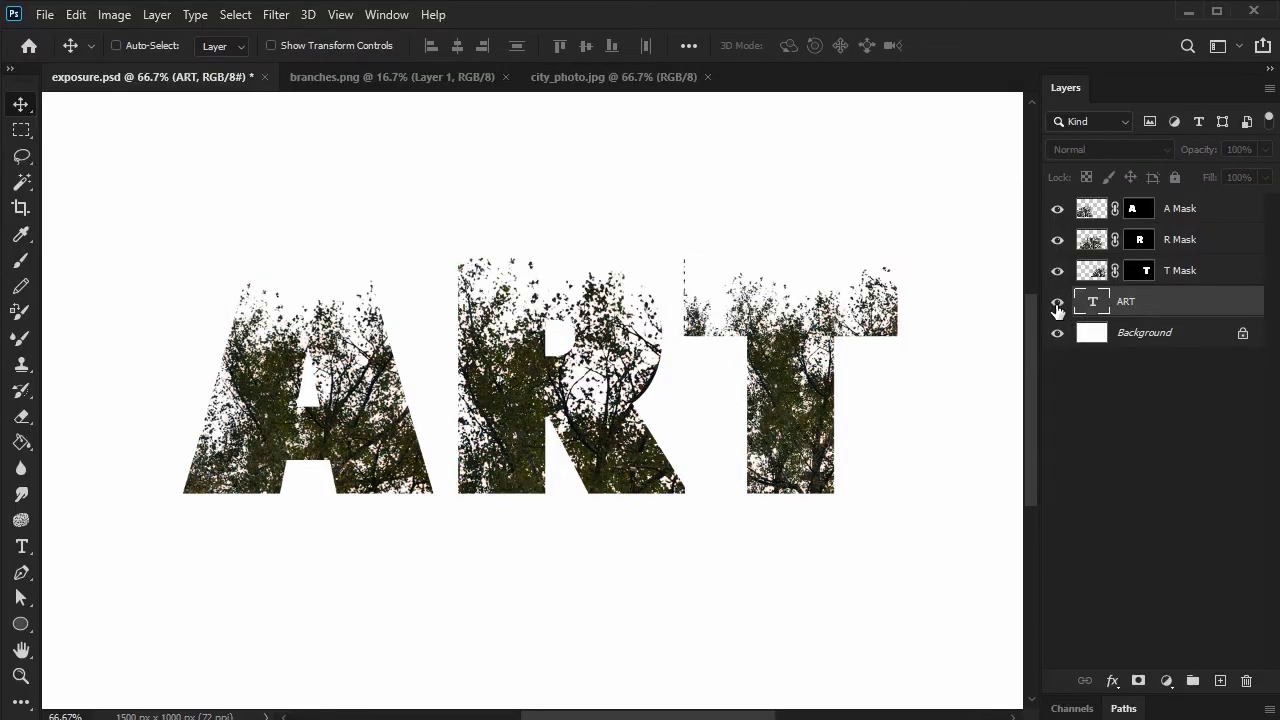
click(1057, 304)
click(1057, 305)
click(1095, 212)
drag(378, 455, 412, 388)
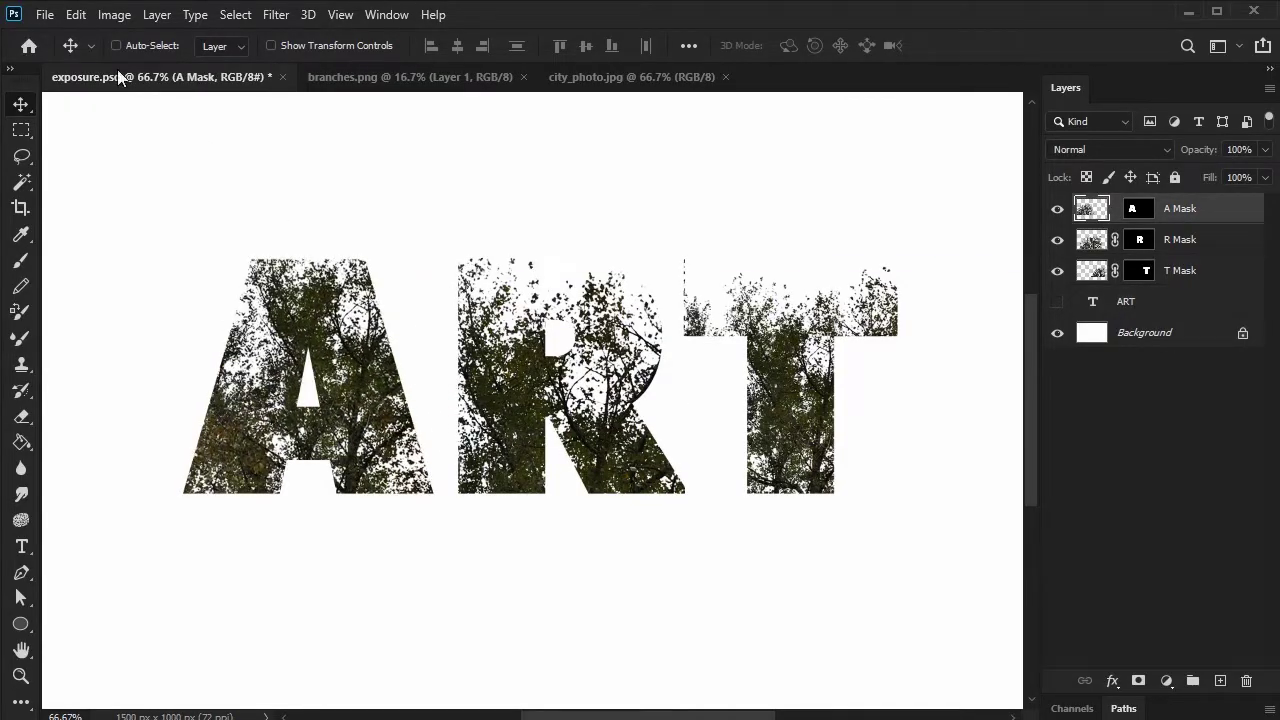
click(270, 46)
drag(631, 208, 512, 275)
key(Return)
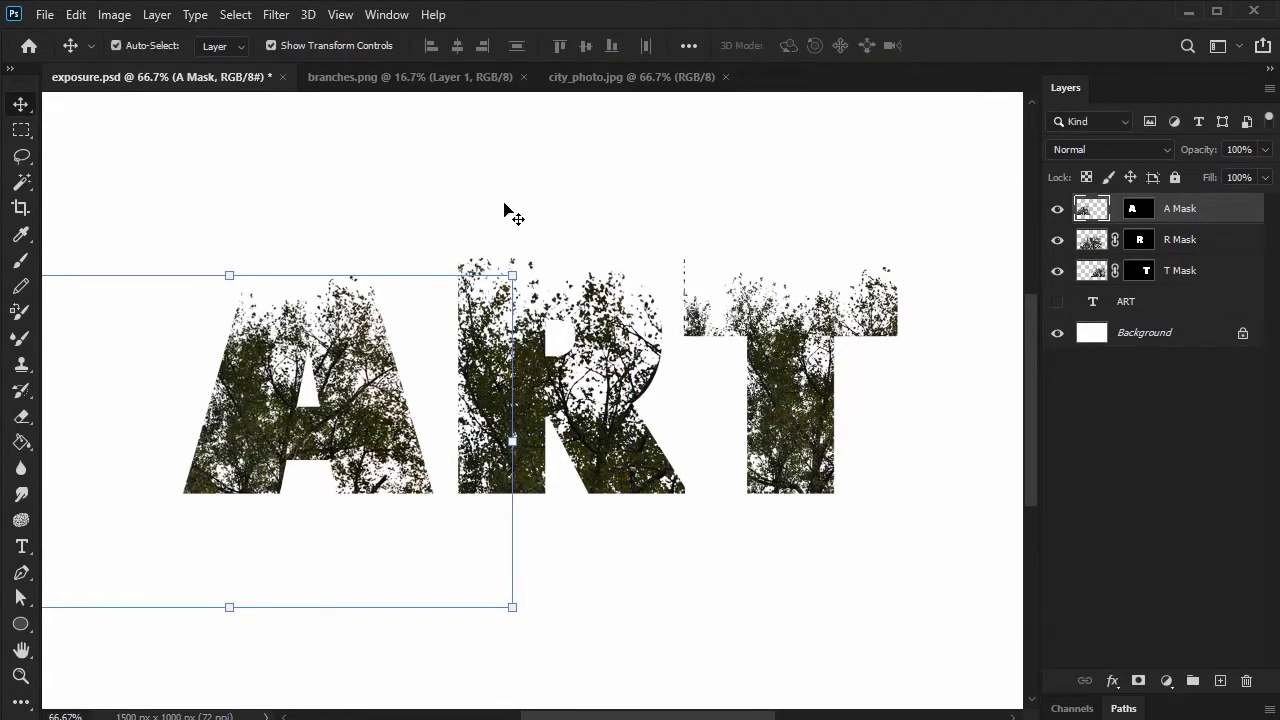
key(ctrl+z)
drag(474, 240, 437, 306)
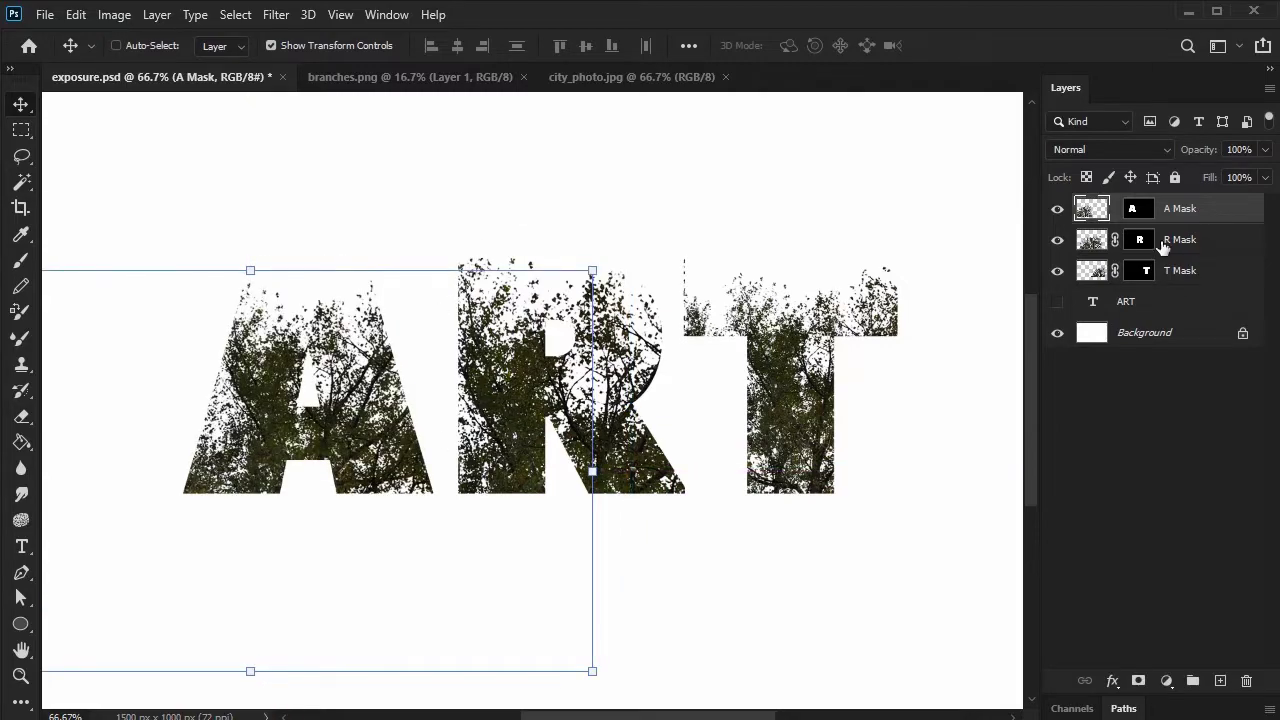
Step: Shift the branches within the R, then link the R picture to its letter mask
click(1094, 242)
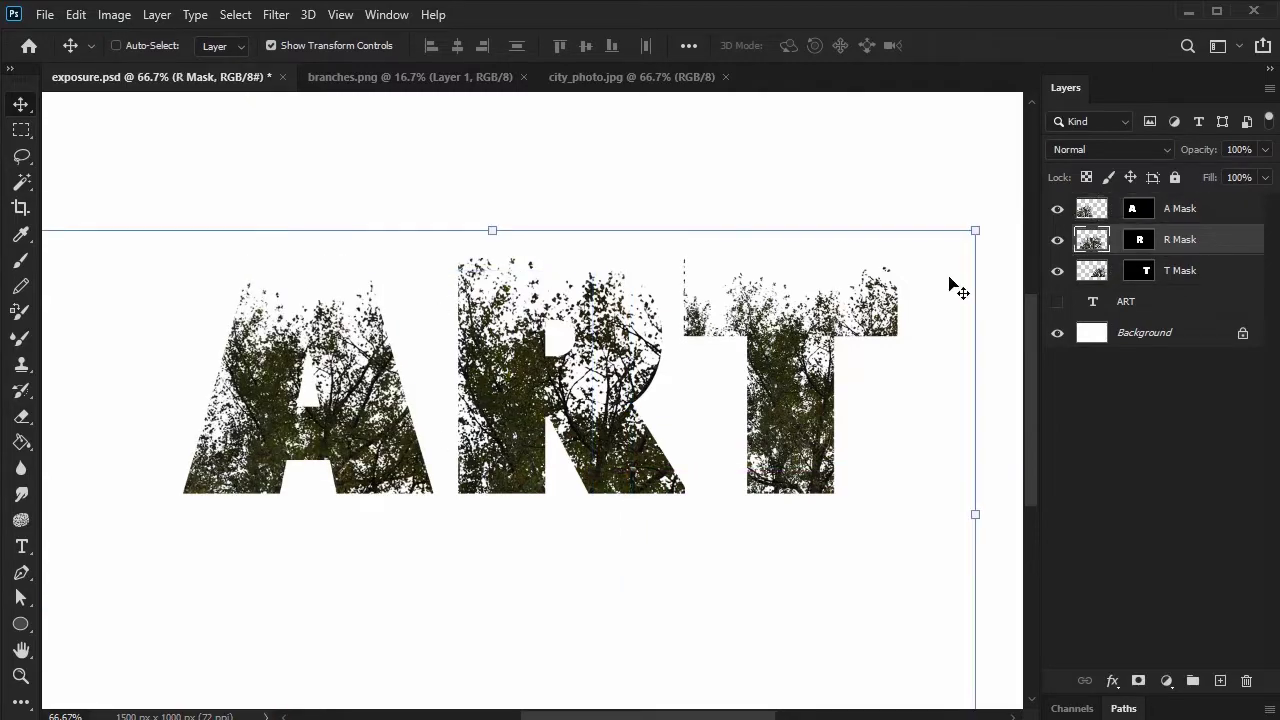
mouse_move(588, 410)
mouse_down()
mouse_move(609, 311)
mouse_move(588, 410)
mouse_up()
click(1092, 270)
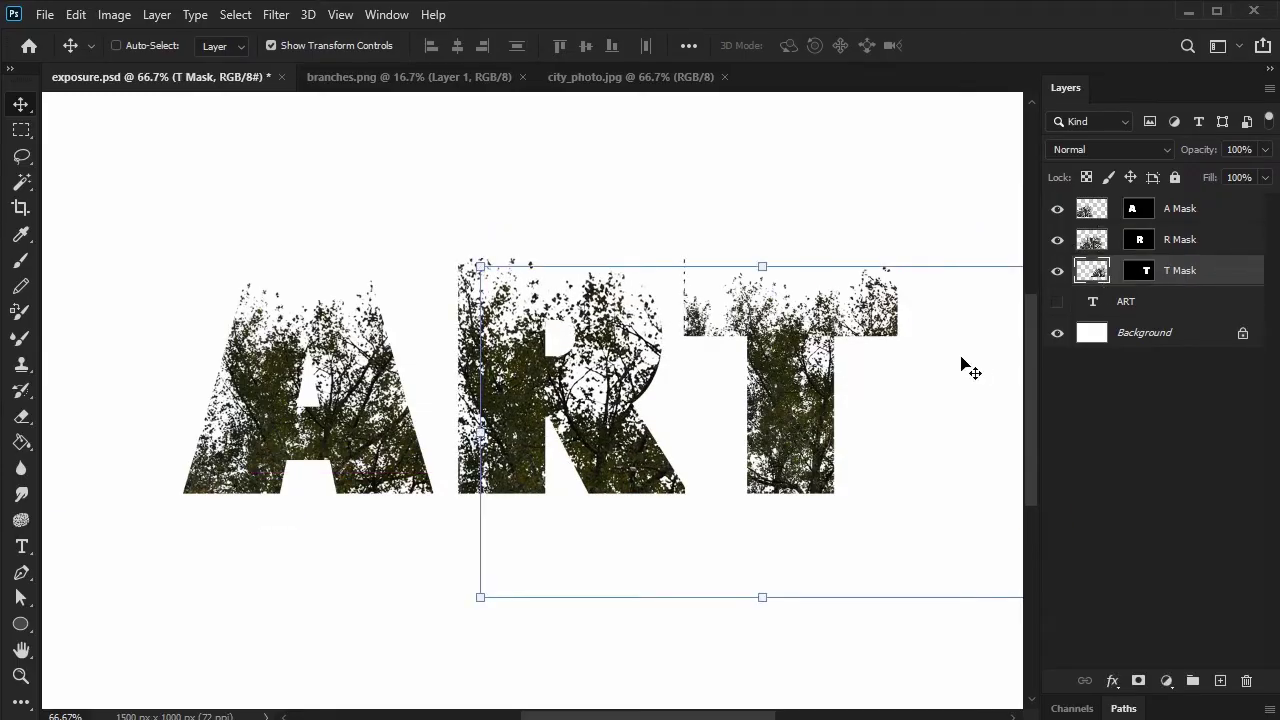
click(1220, 212)
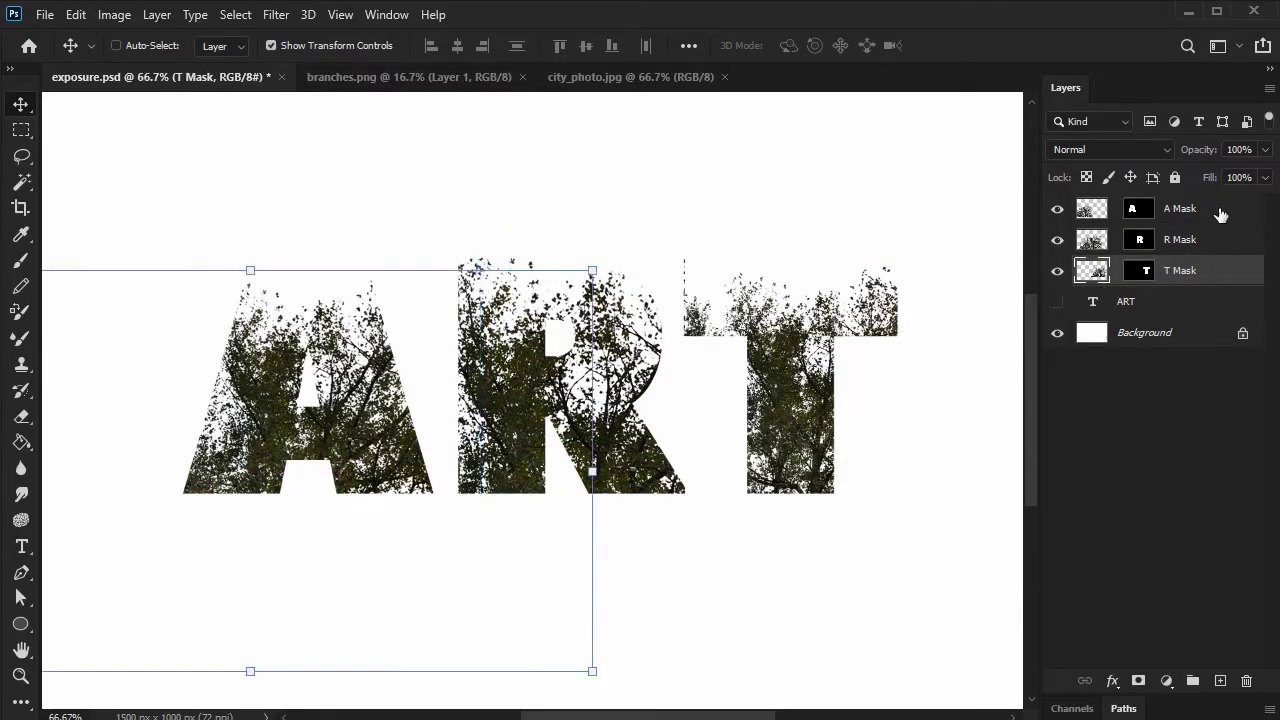
click(1114, 241)
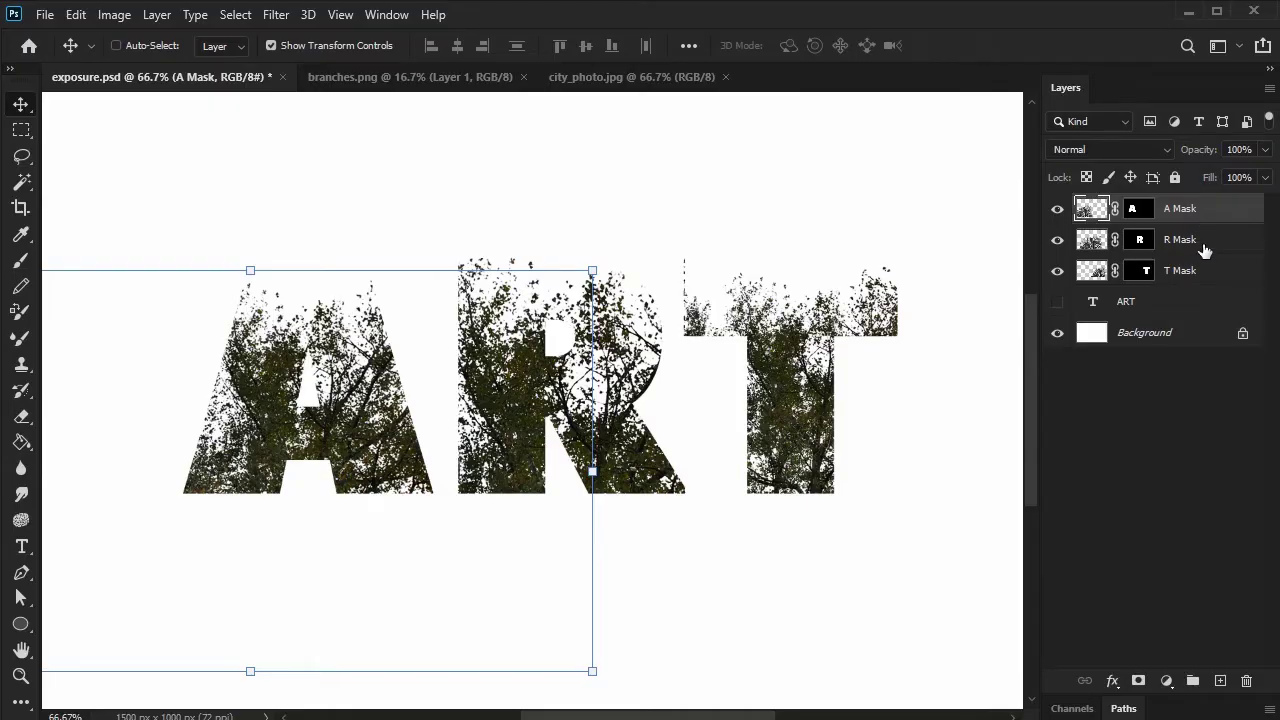
shift+click(1197, 274)
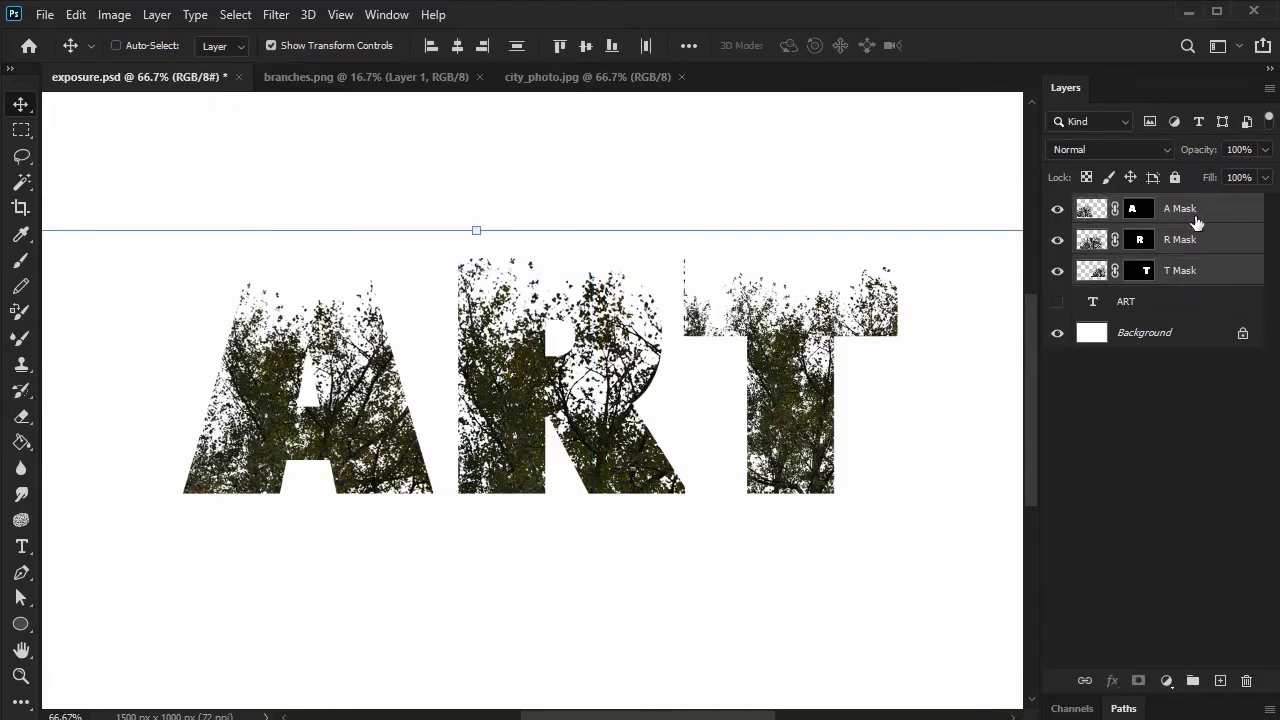
Step: Group the three mask layers and name the group Branches
click(1193, 680)
double_click(1134, 206)
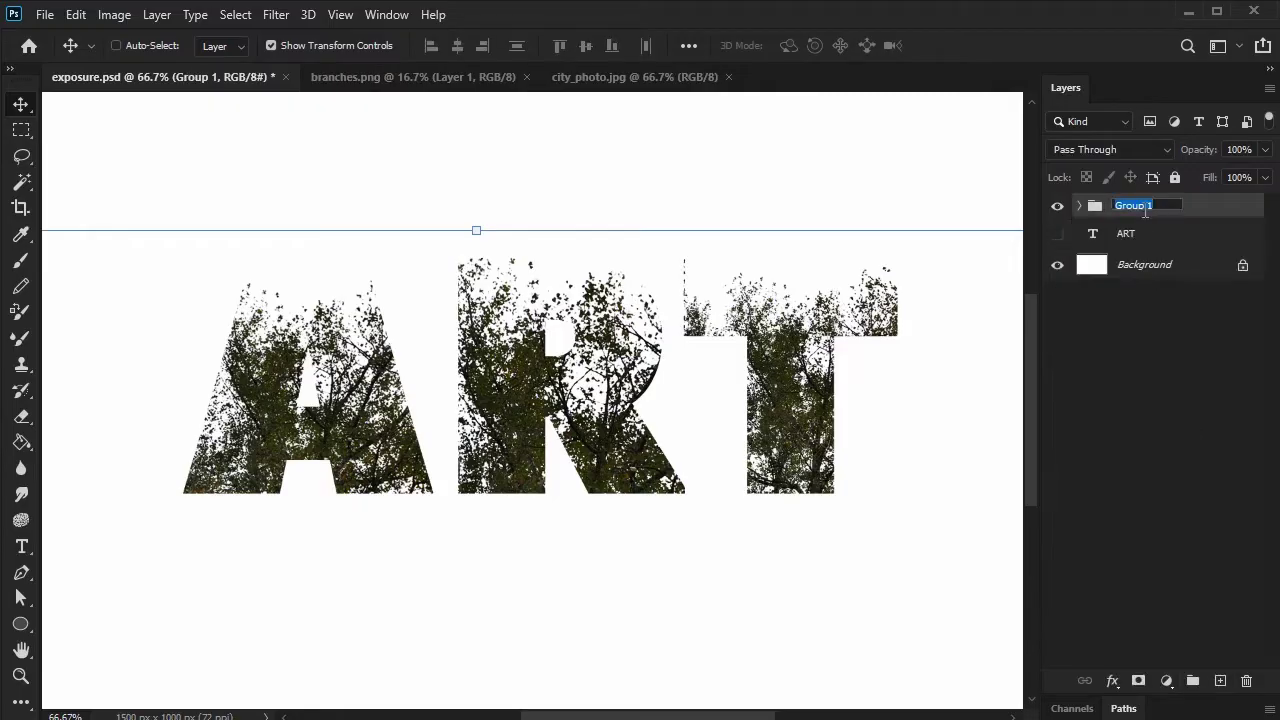
text(Branches)
key(Return)
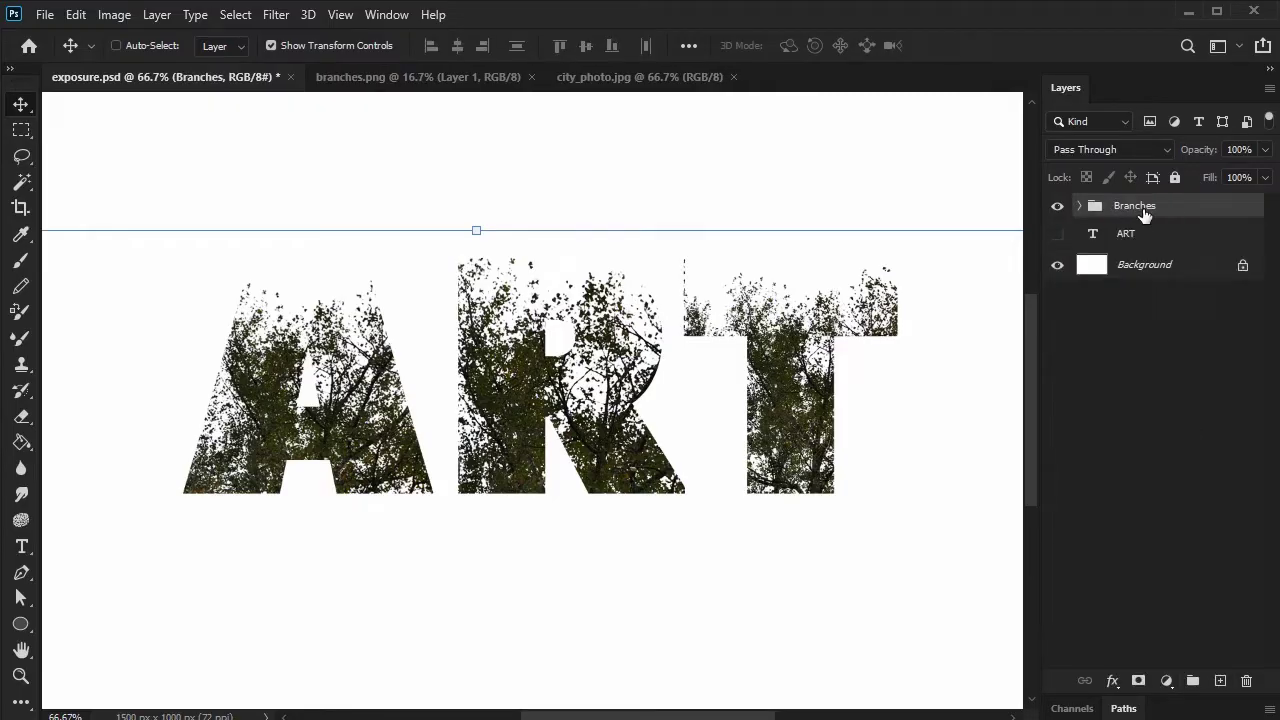
Step: Add a Gradient Map adjustment layer above the Branches group
click(1166, 681)
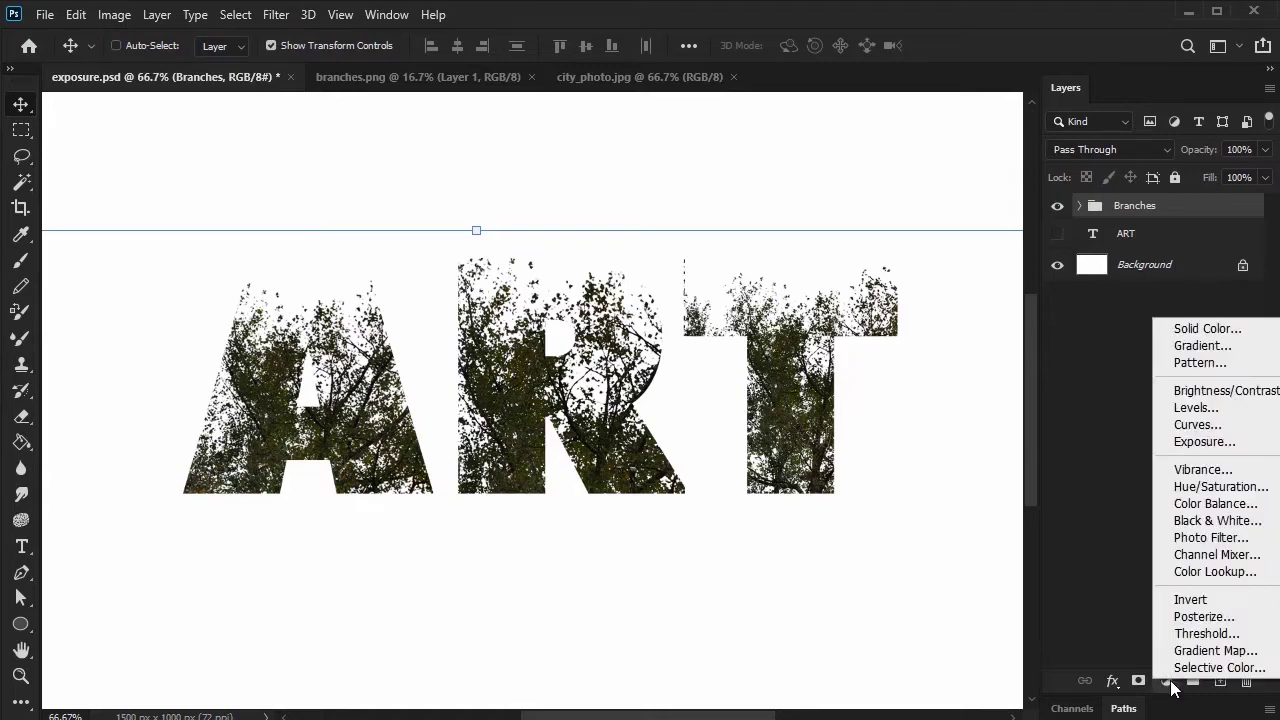
click(1219, 651)
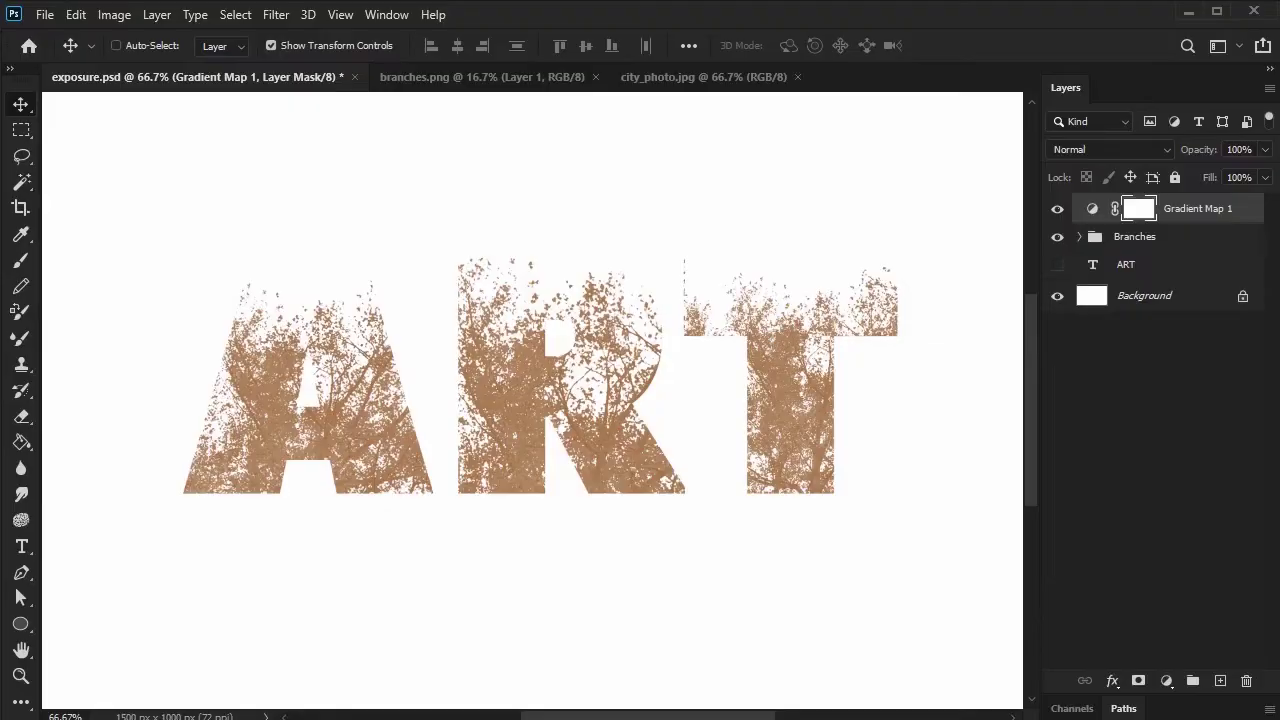
drag(794, 163, 915, 141)
Step: Set the gradient's dark end stop to #282828 and add a #5c5353 stop at 24%
click(879, 233)
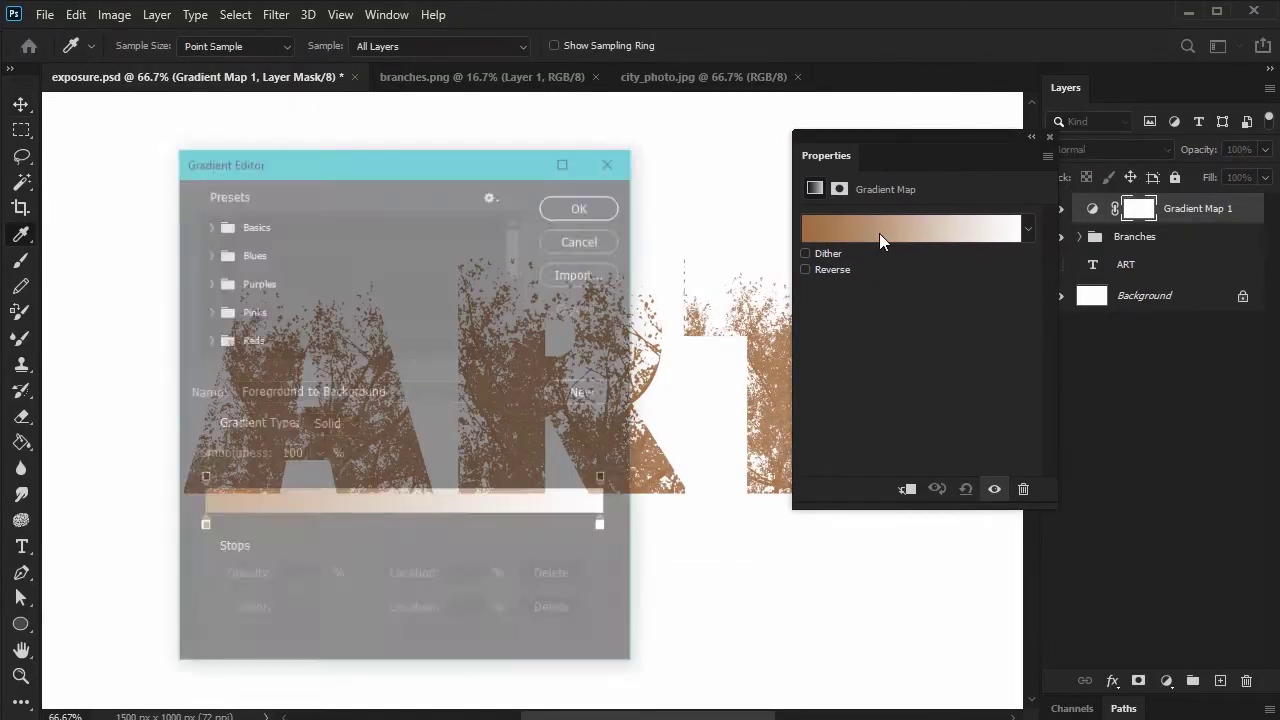
drag(412, 155, 812, 91)
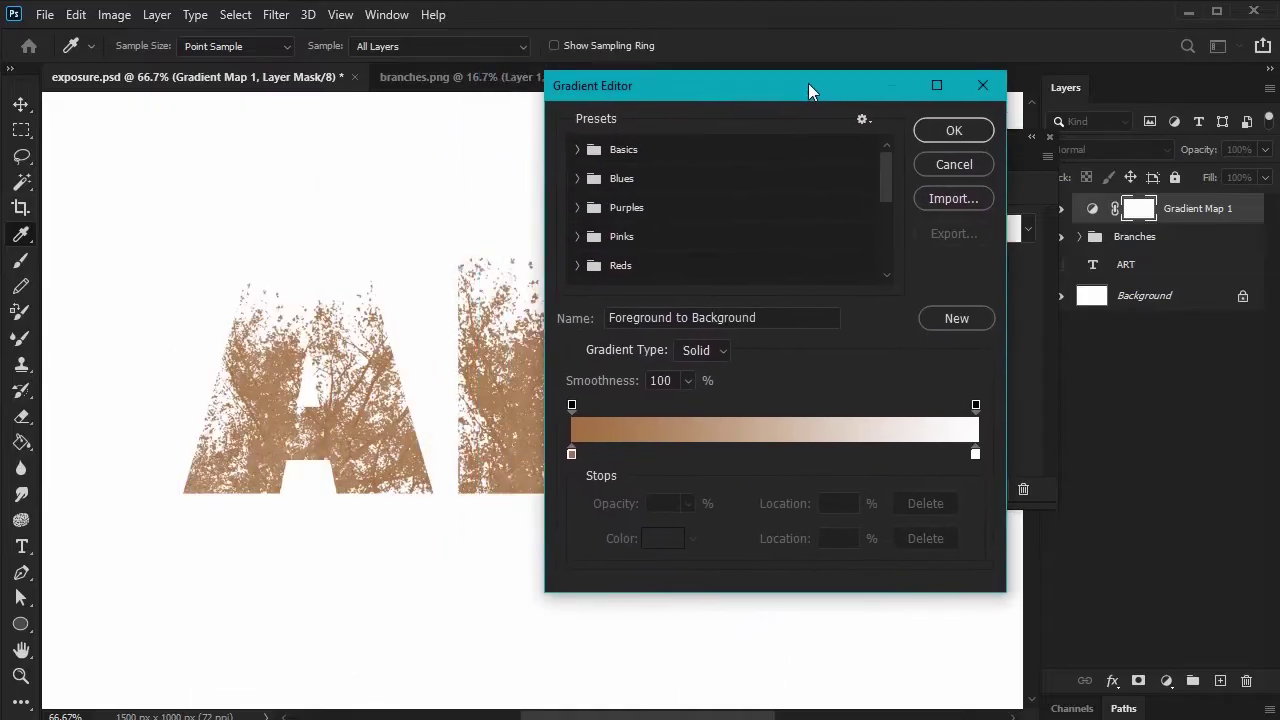
click(572, 453)
click(662, 538)
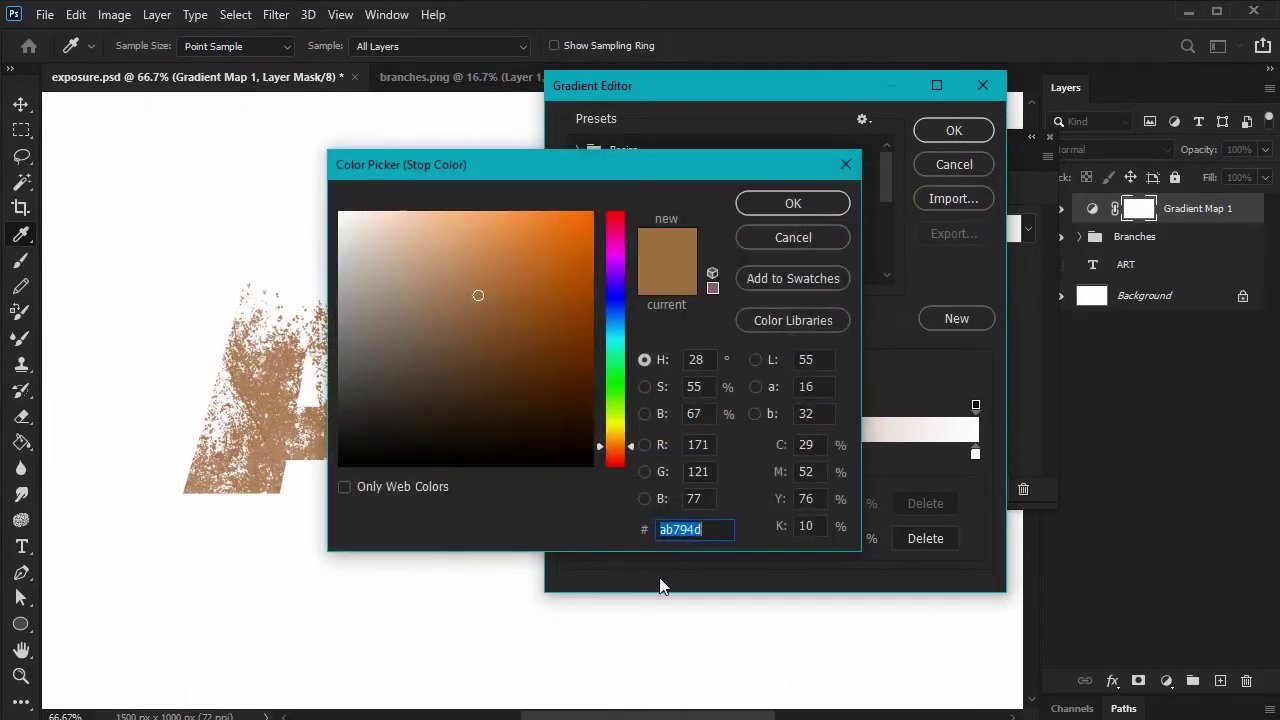
text(2)
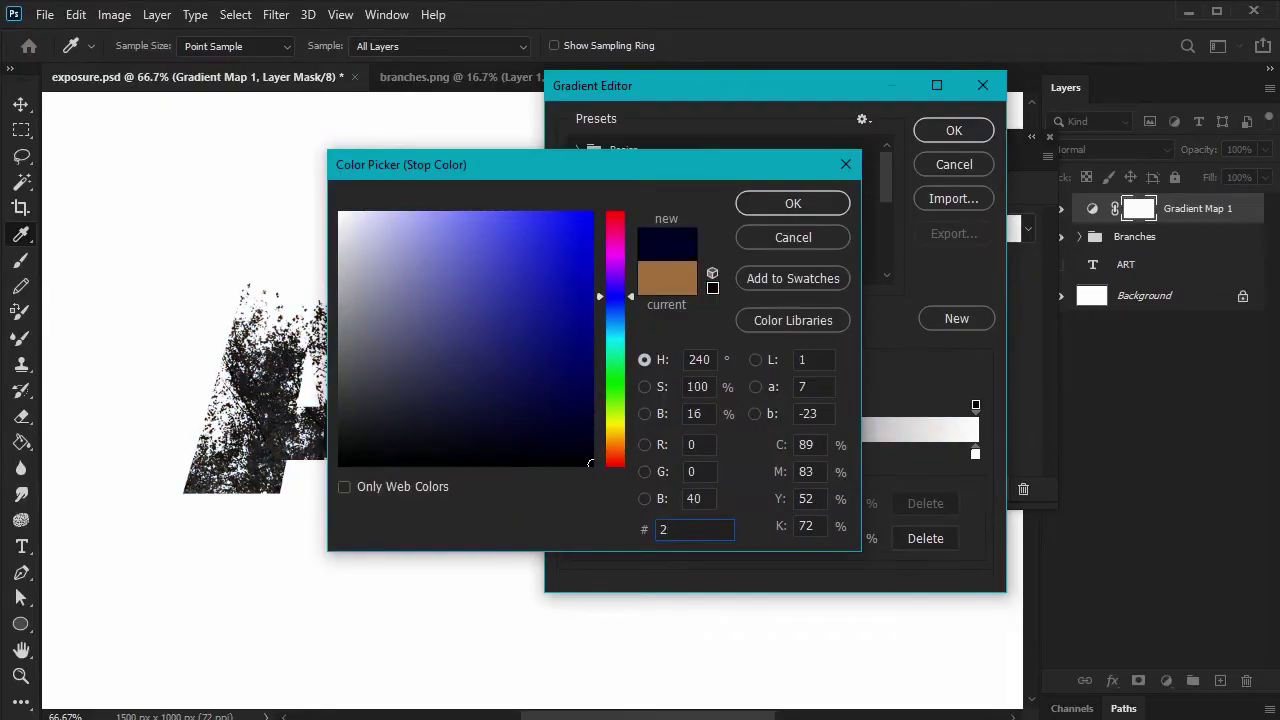
text(82828)
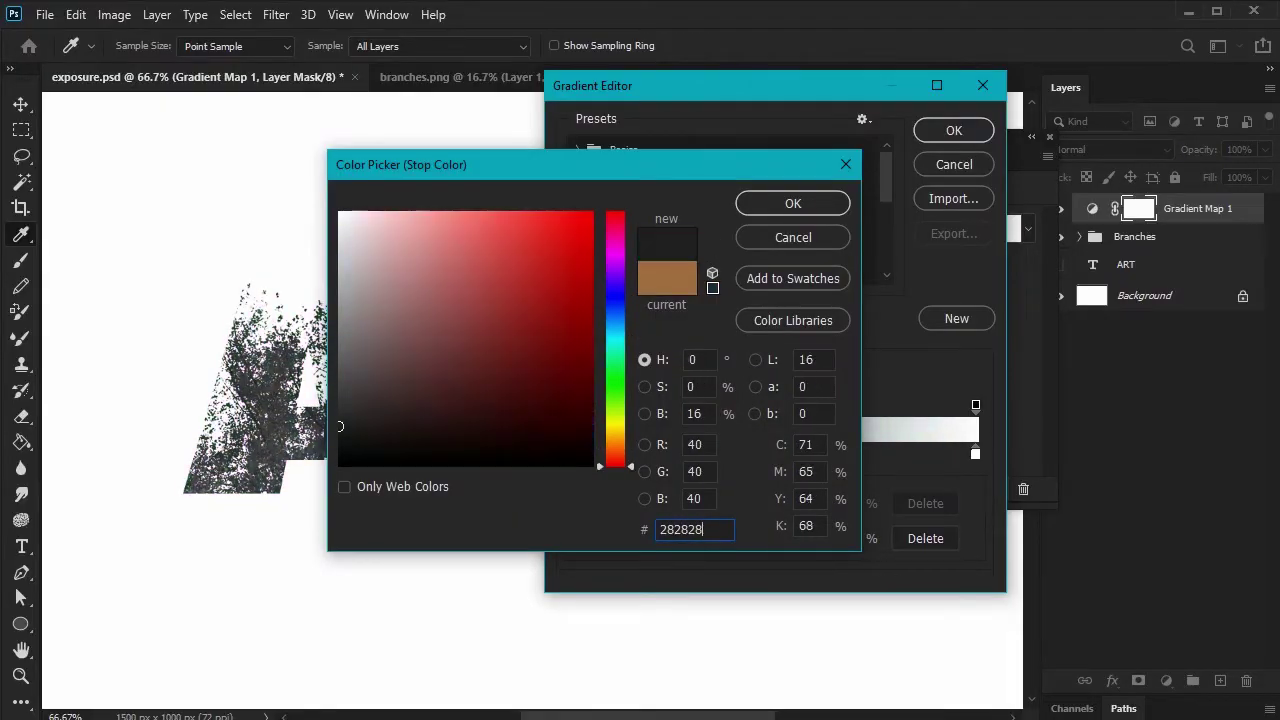
key(Return)
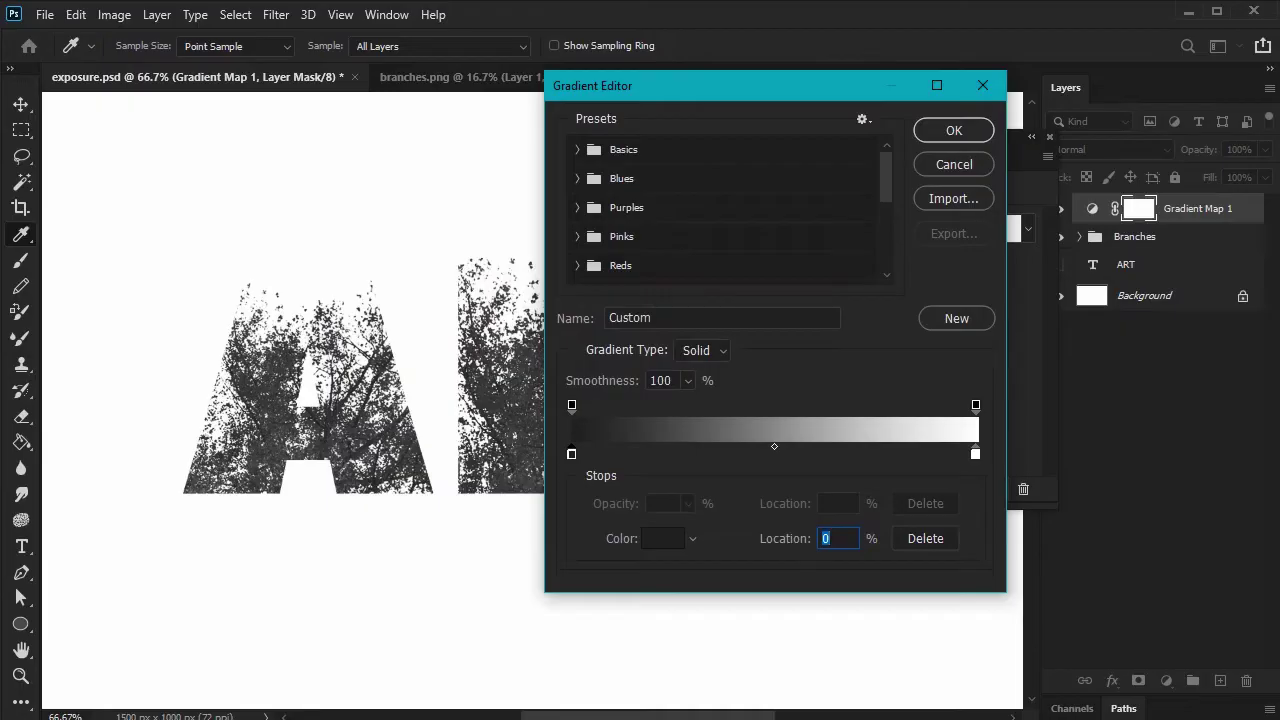
click(672, 460)
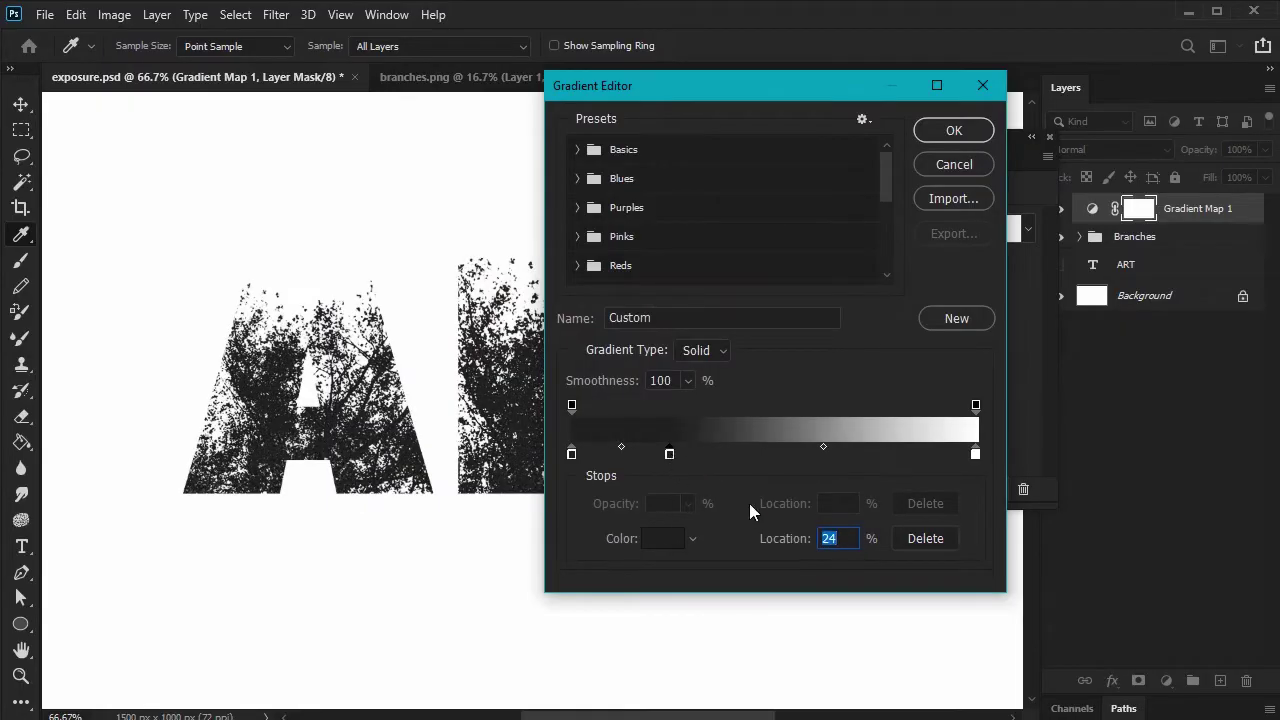
click(662, 538)
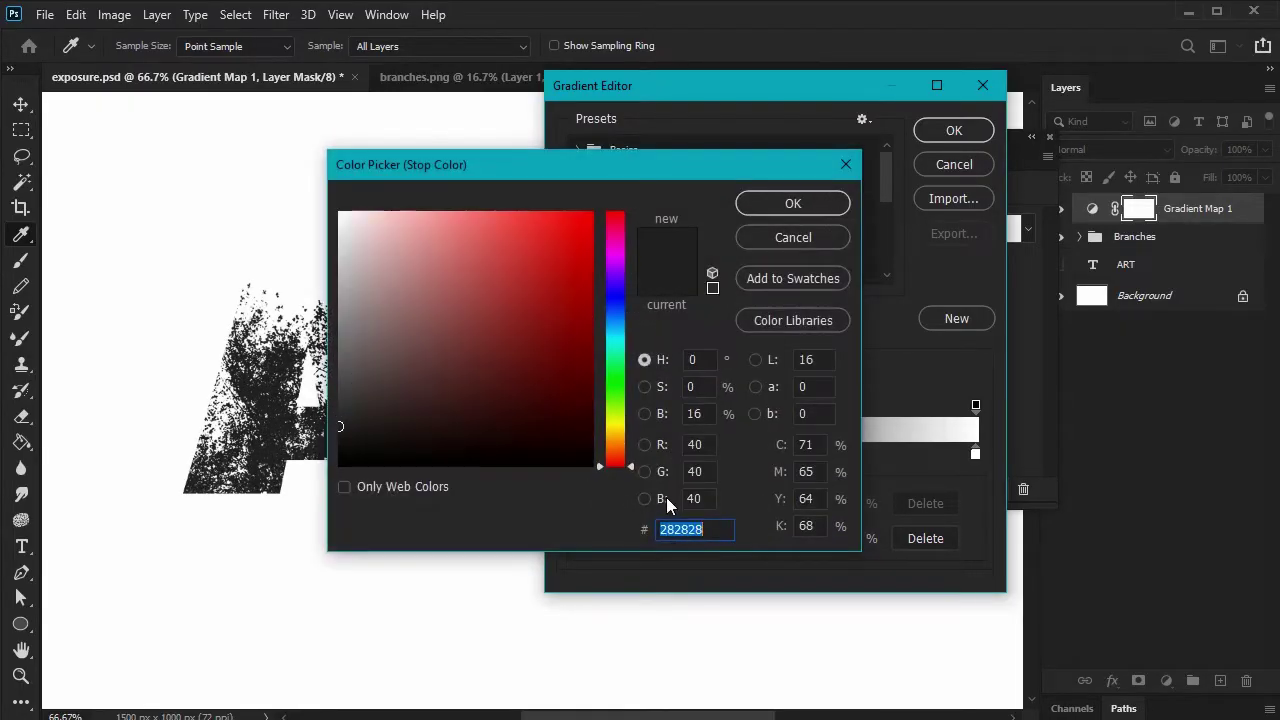
text(5c)
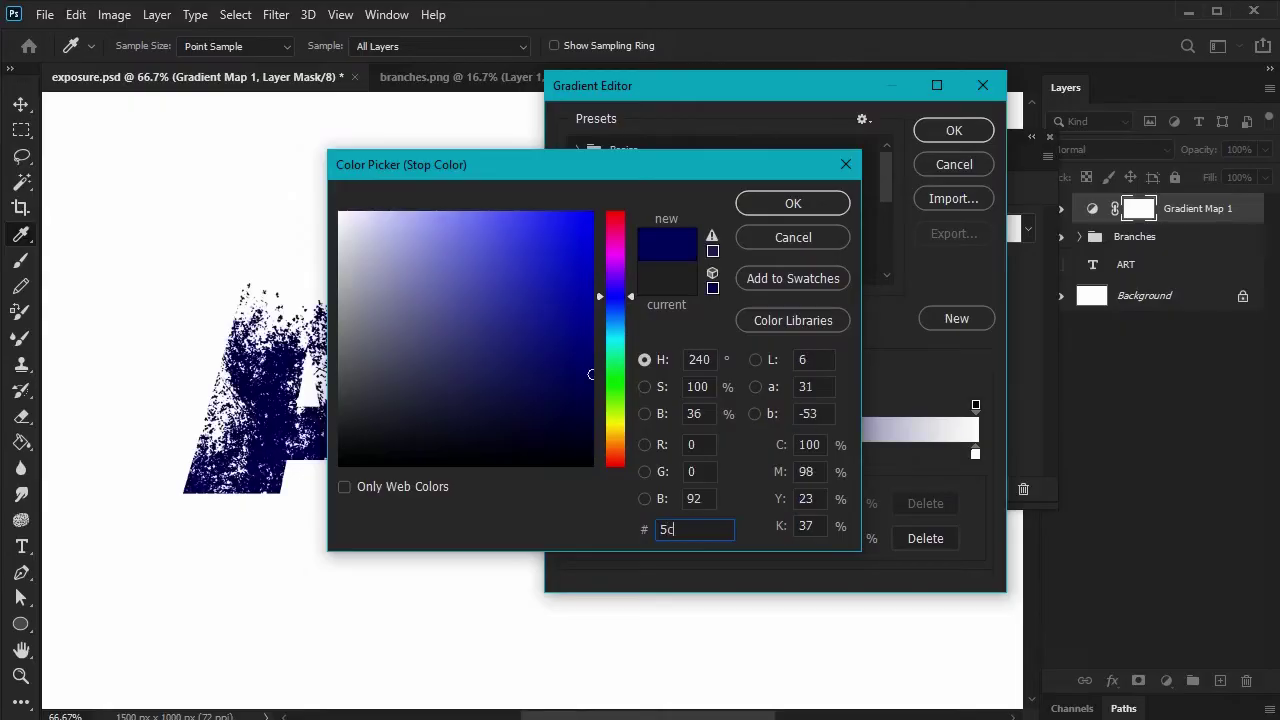
text(535)
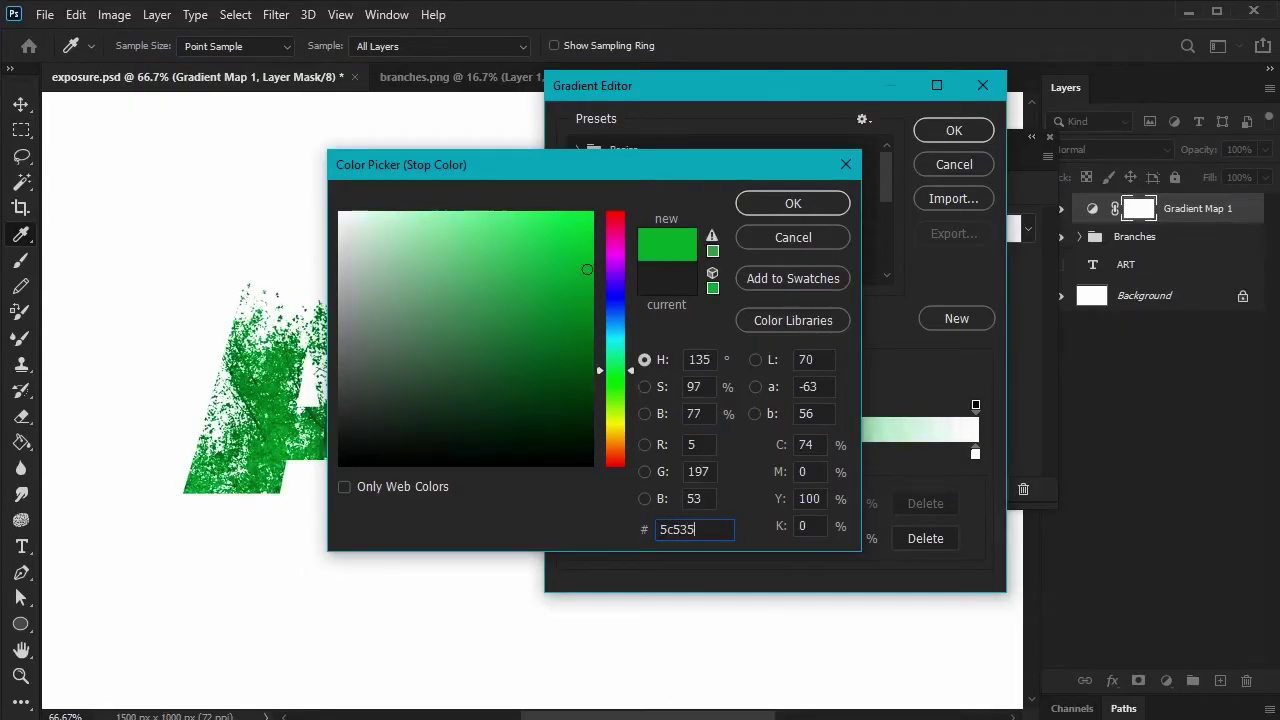
text(3)
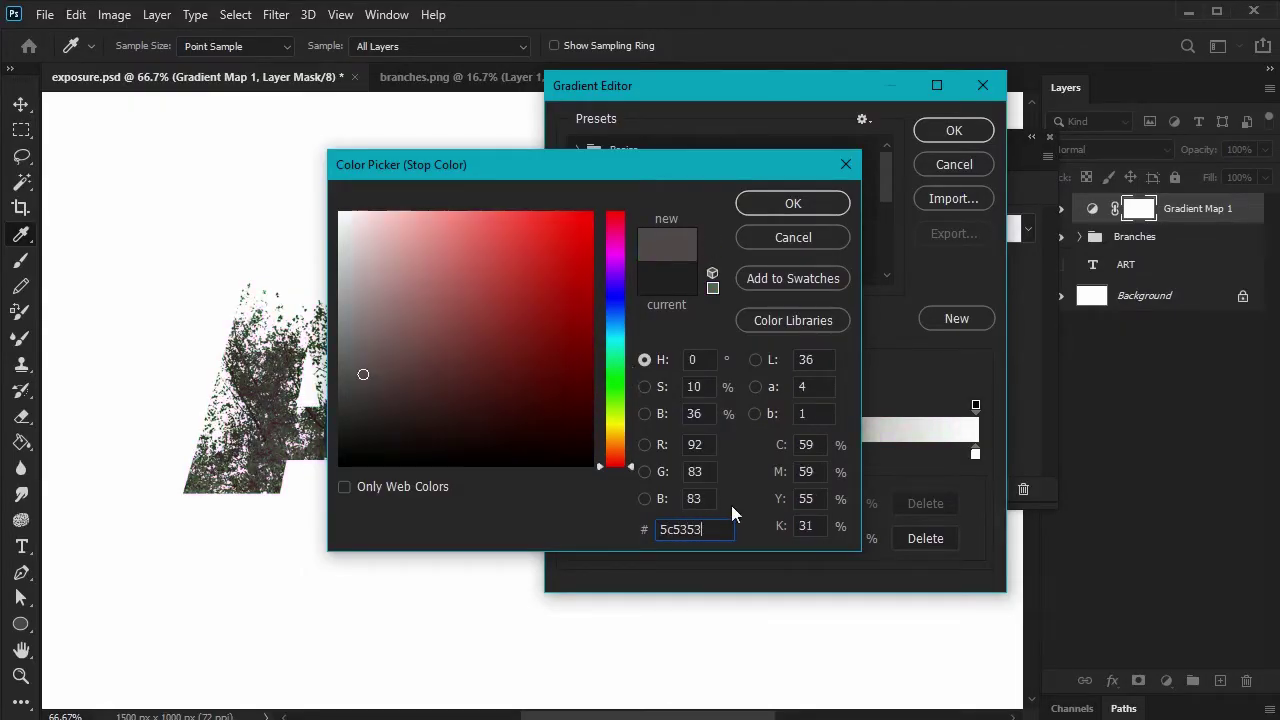
click(809, 210)
Step: Add a #877a7a stop at 50% and a #ada3a3 stop at 78%
drag(796, 456, 777, 456)
text(50)
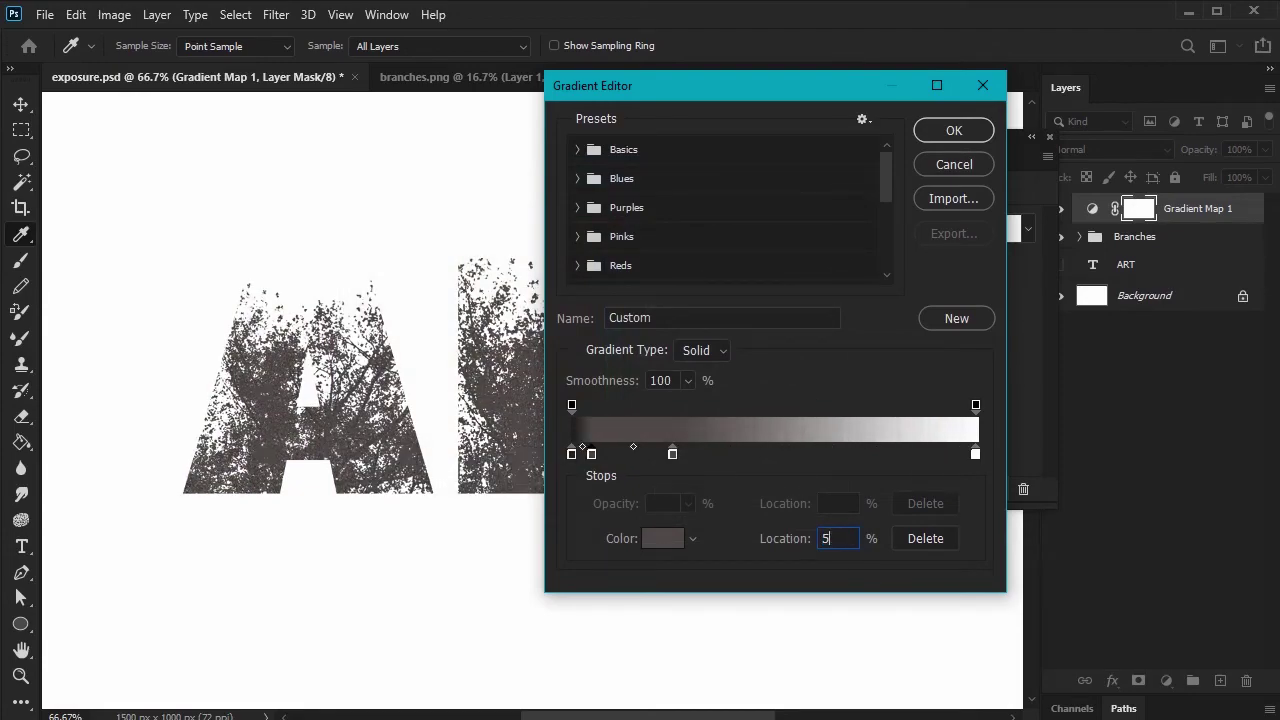
click(669, 541)
text(877)
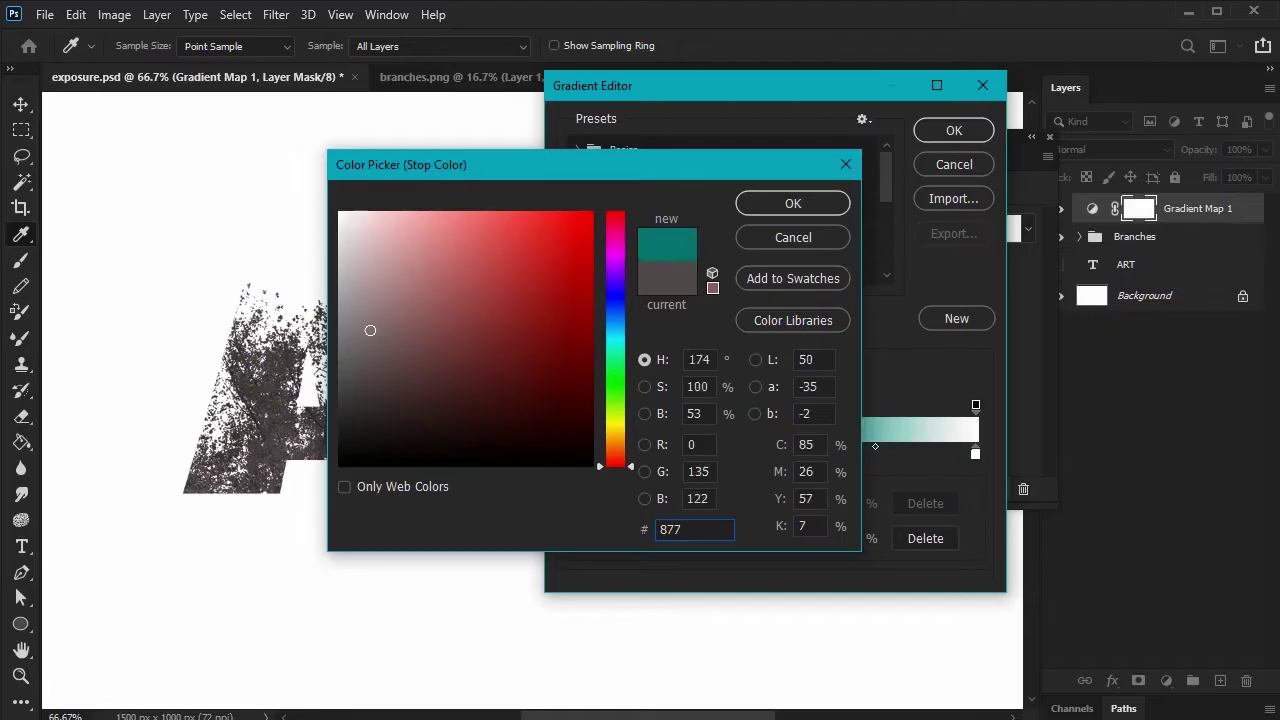
text(a7a)
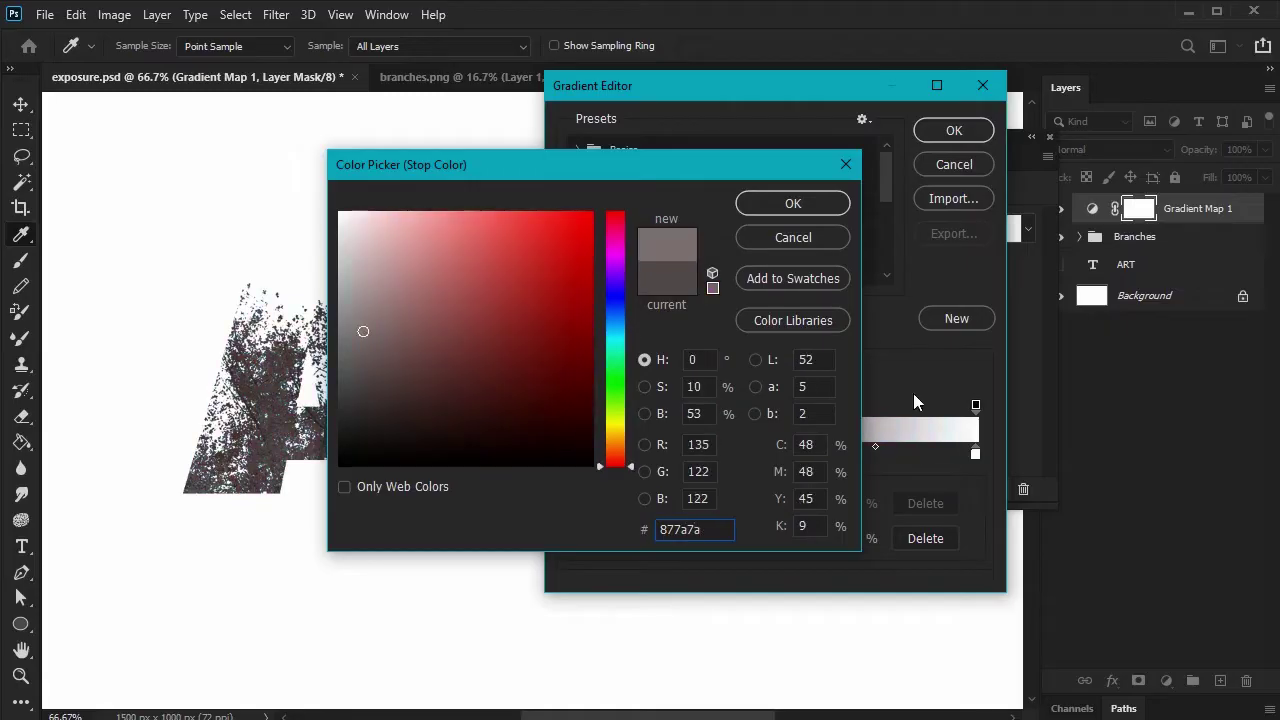
click(792, 203)
click(884, 447)
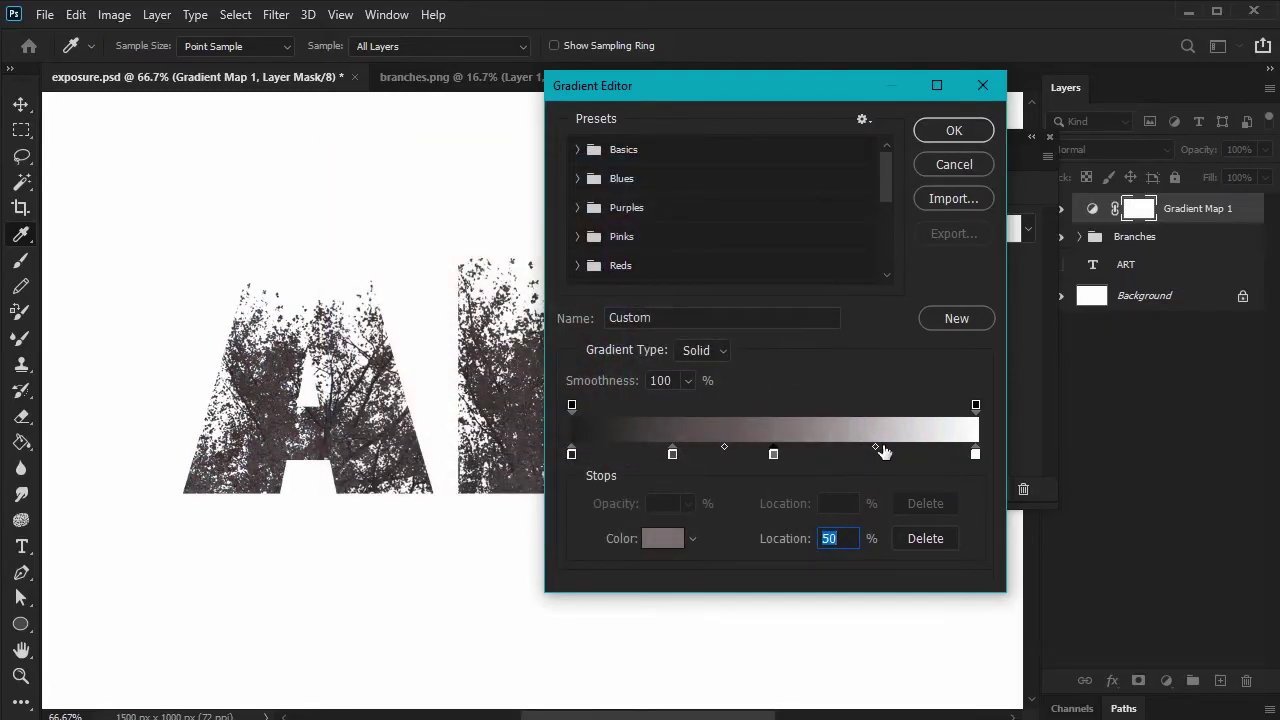
double_click(830, 538)
text(78)
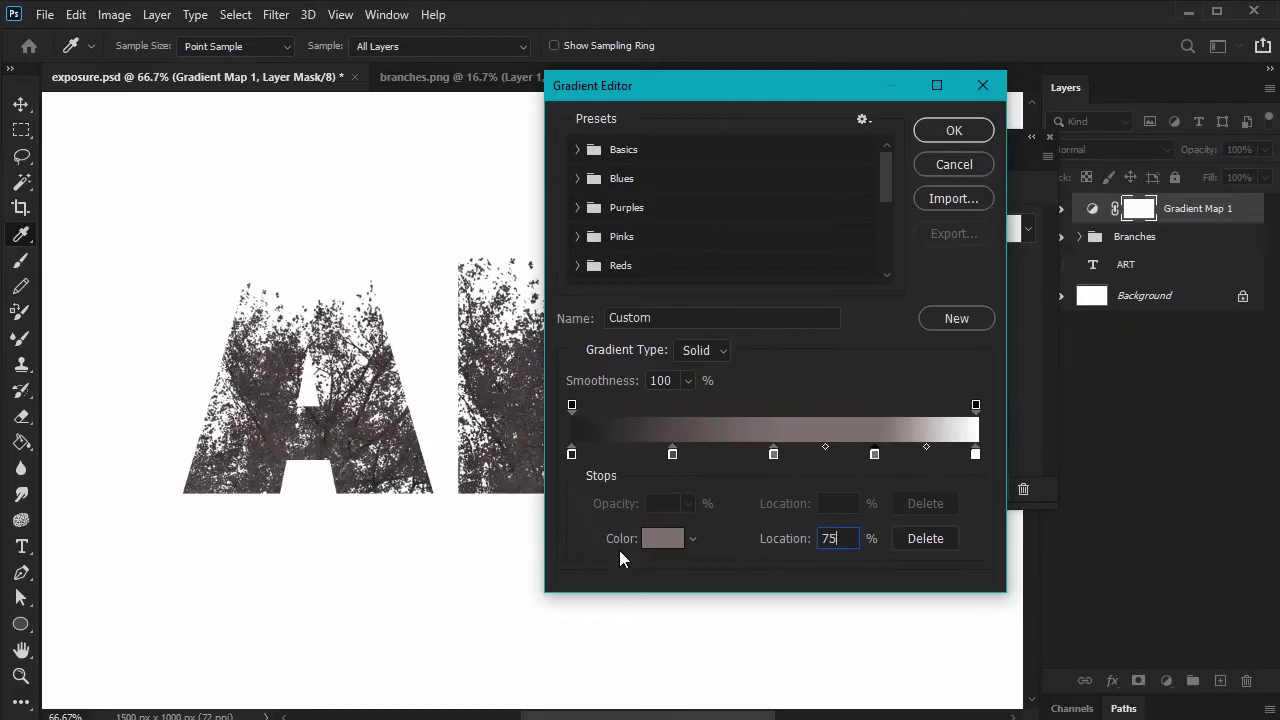
click(653, 534)
text(ad)
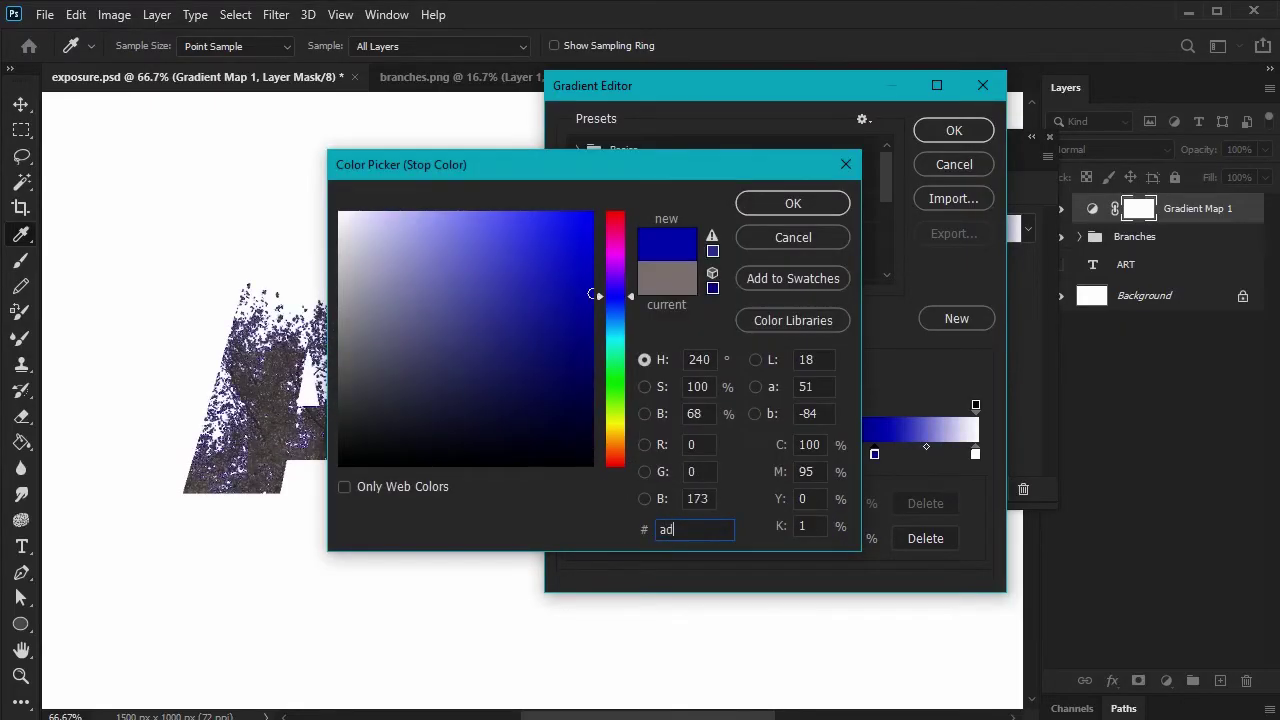
text(a3)
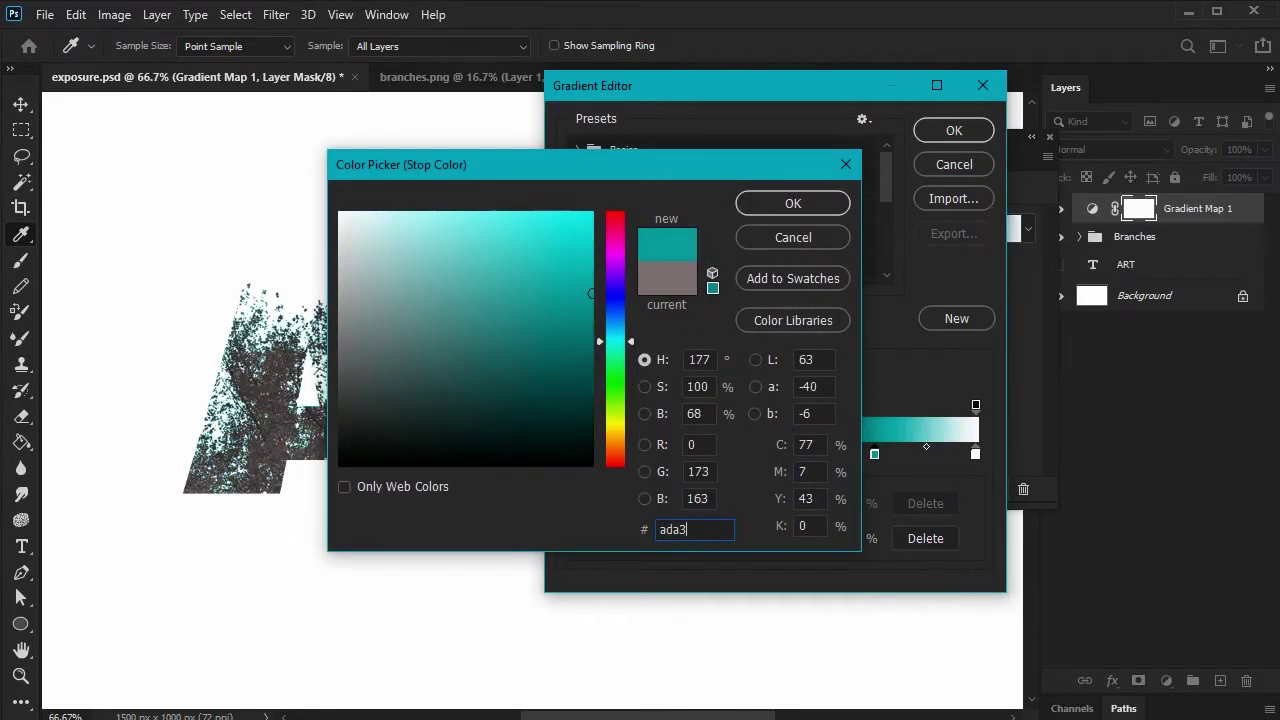
text(a)
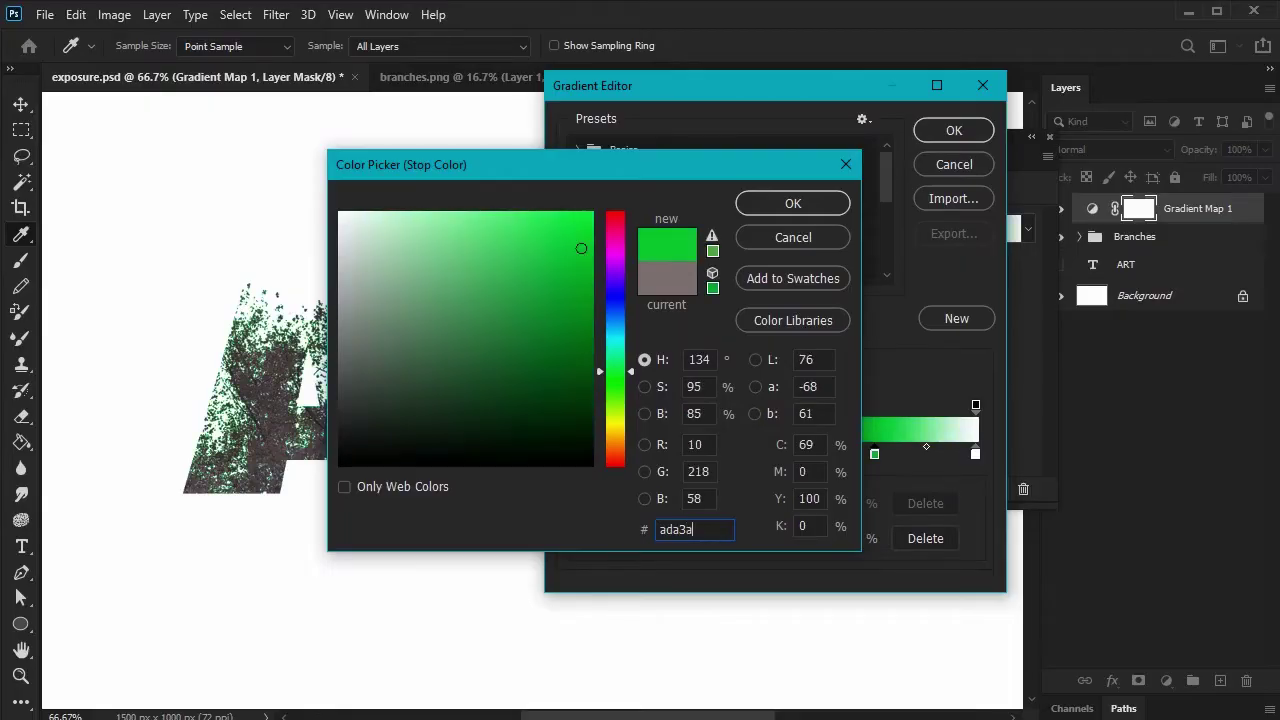
text(3)
click(812, 205)
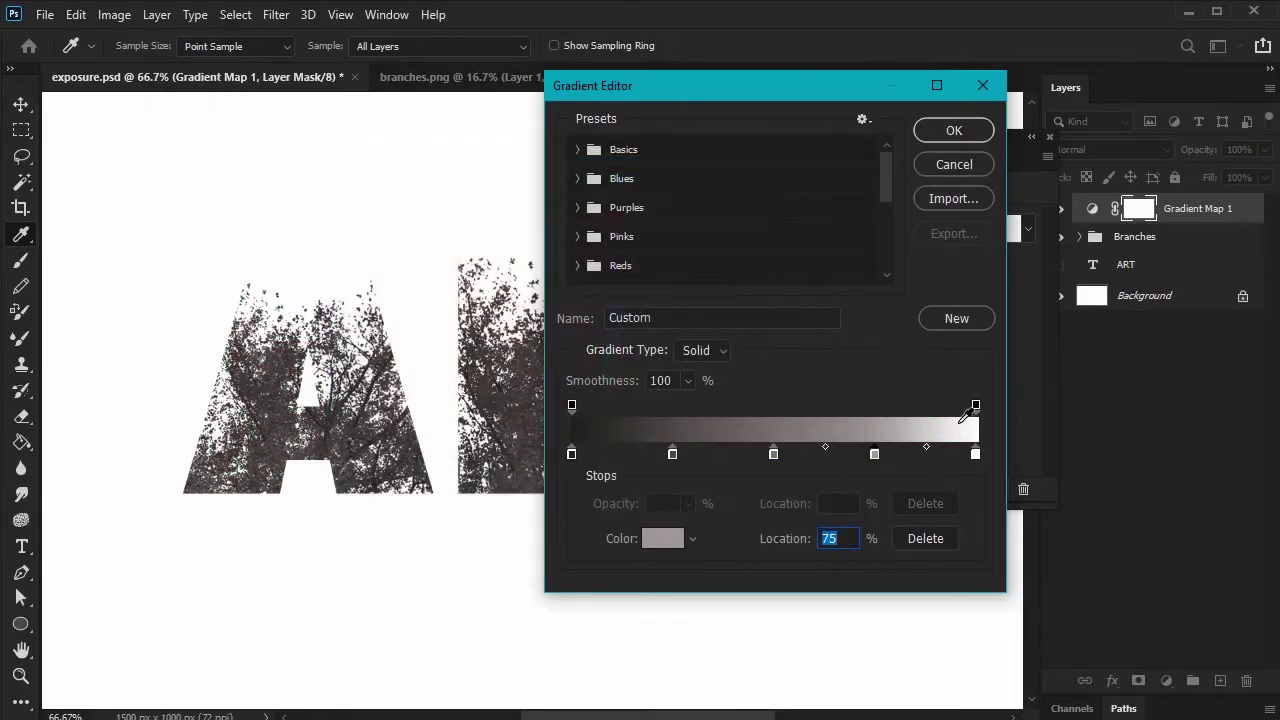
Step: Set the end stop to #f1ede1 and apply the finished gradient
click(975, 455)
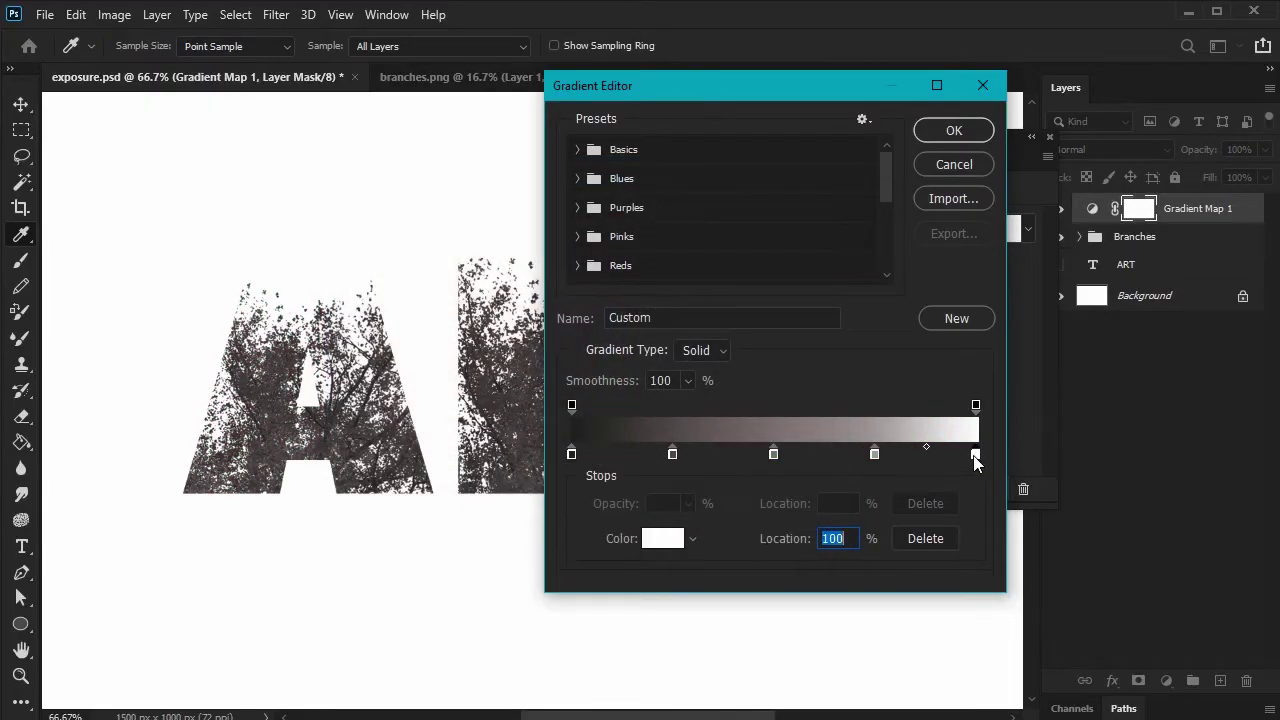
click(655, 540)
text(f1)
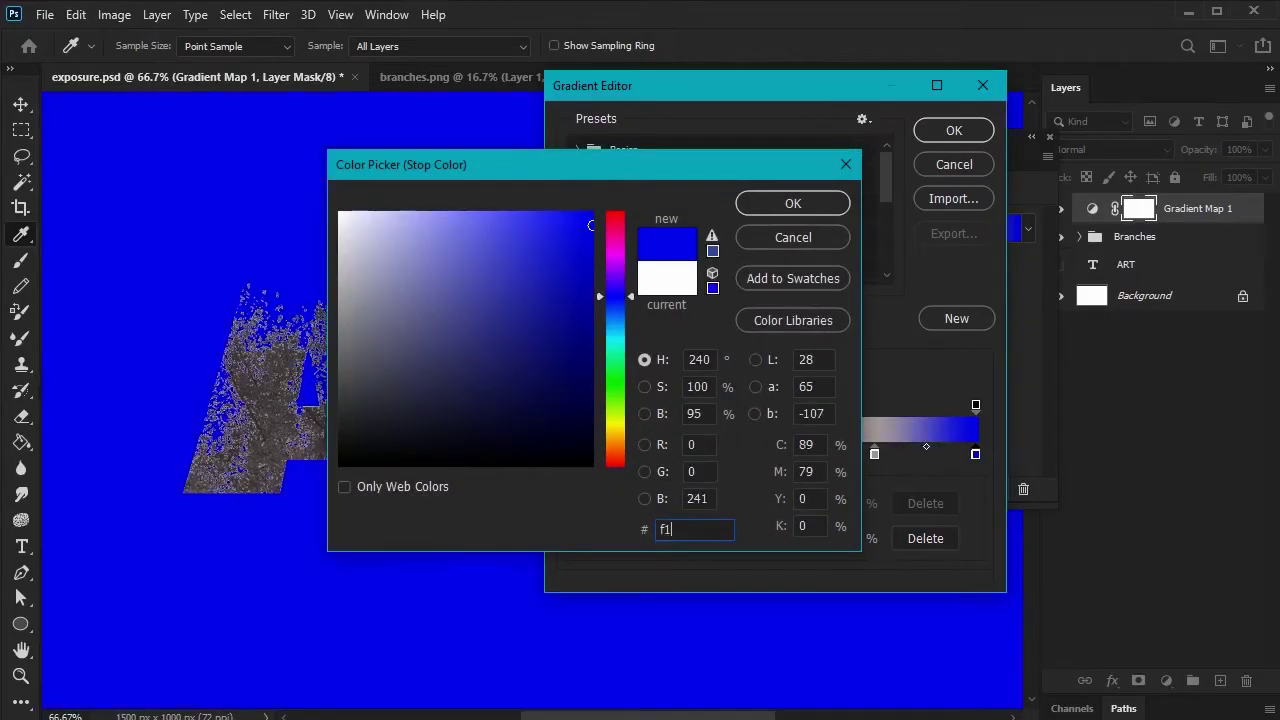
text(ed)
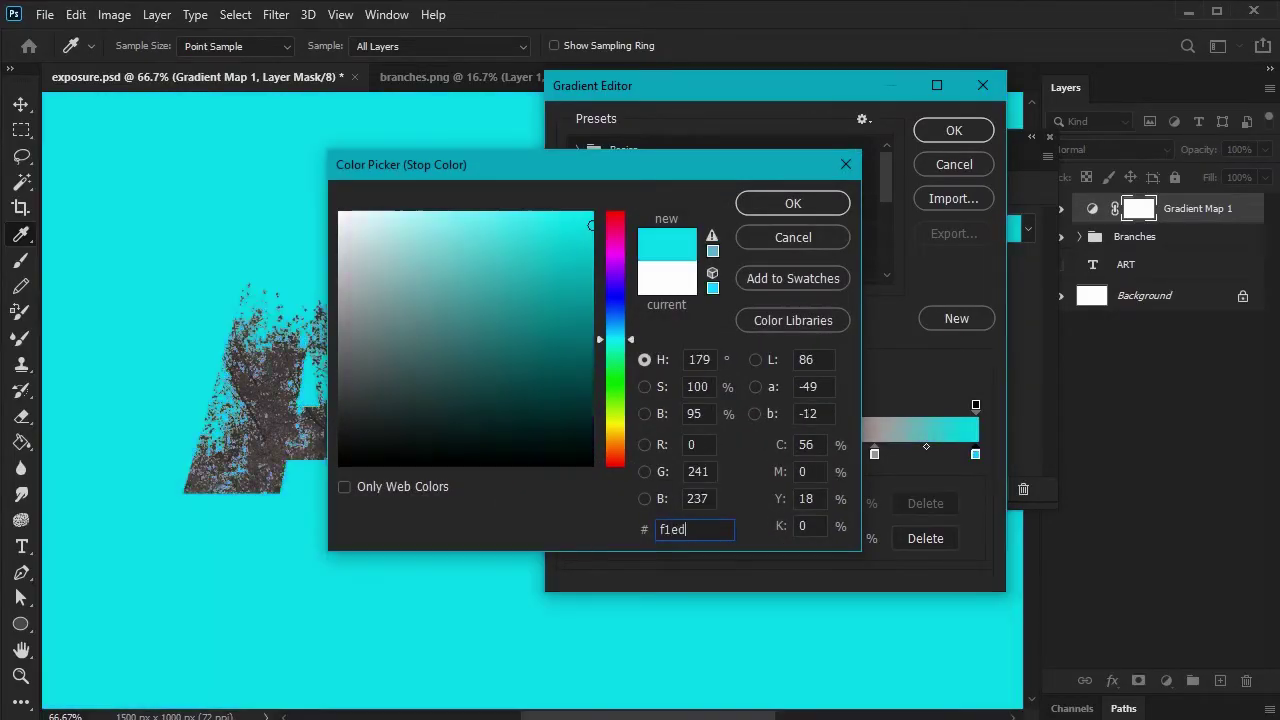
text(e)
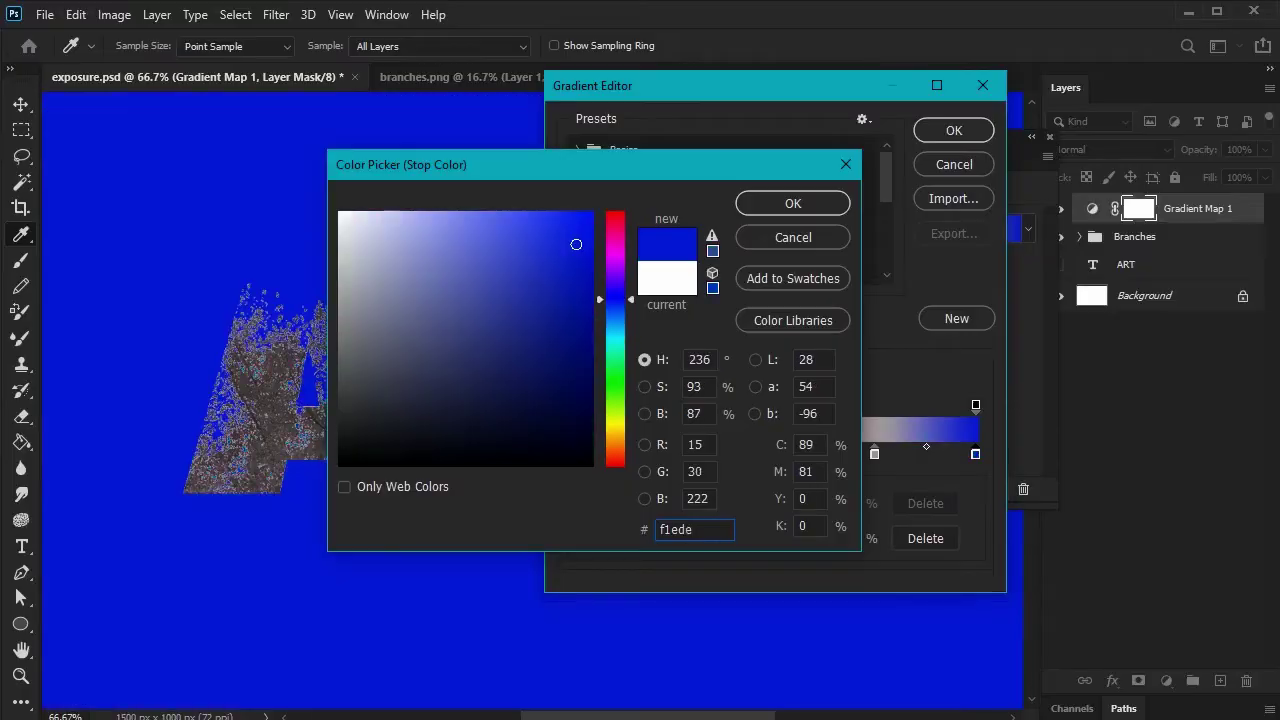
text(1)
click(811, 205)
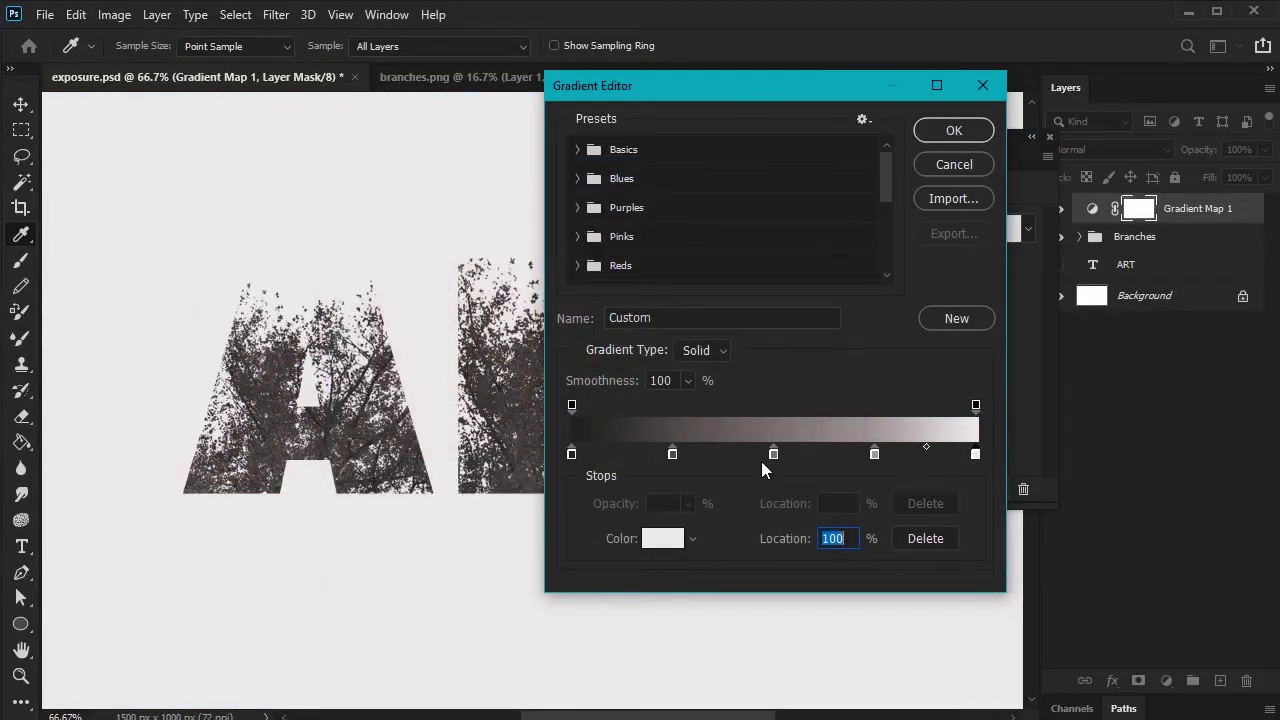
click(954, 131)
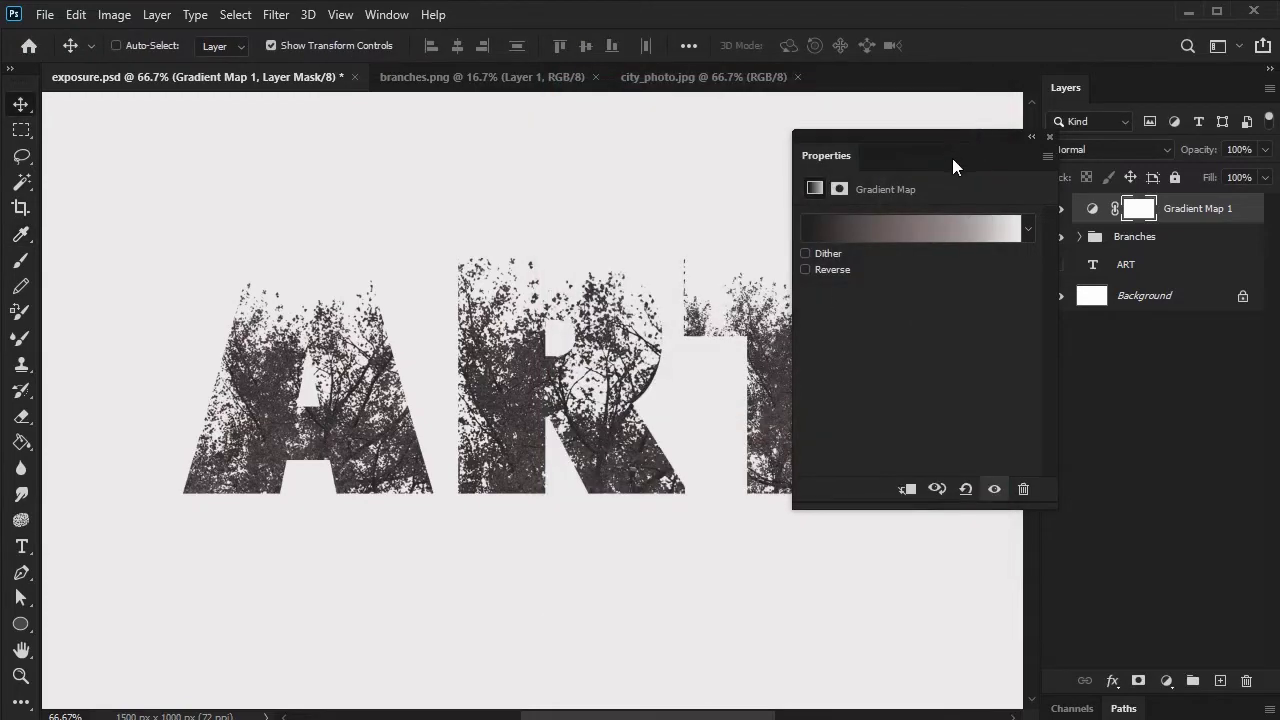
drag(954, 163, 213, 607)
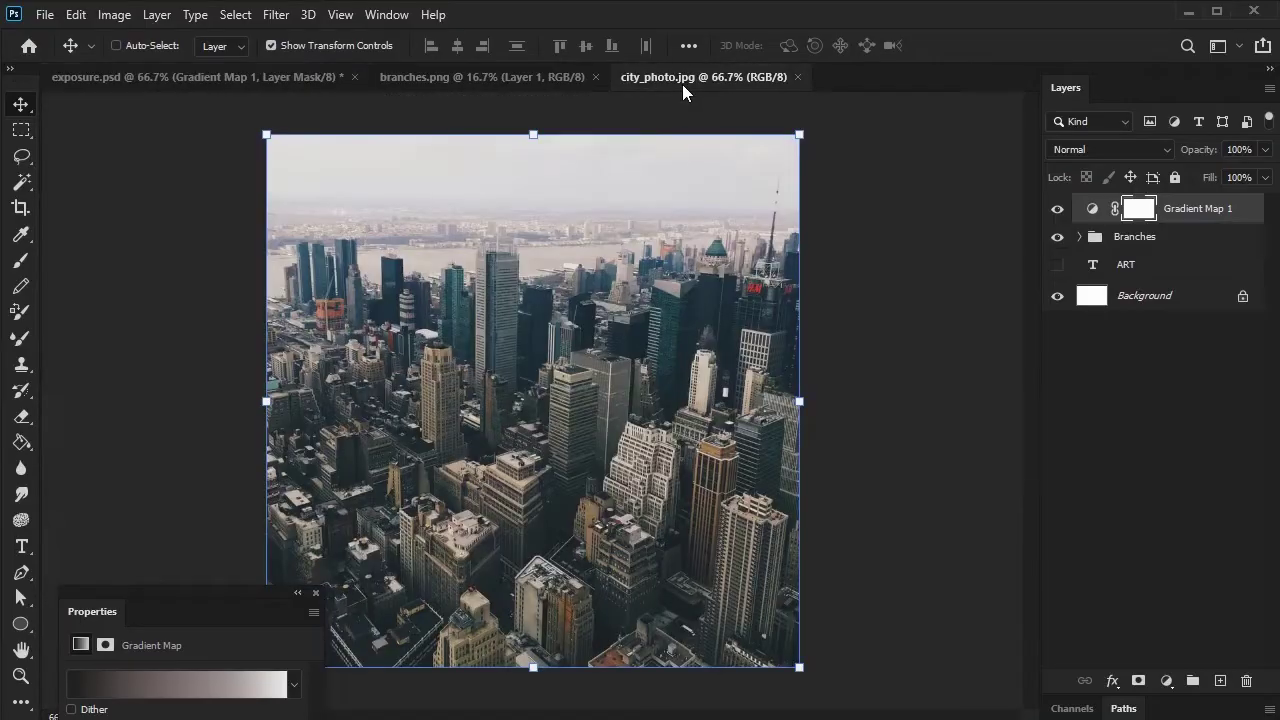
Step: Drag the city_photo.jpg image into exposure.psd as a new layer
click(682, 84)
key(ctrl)
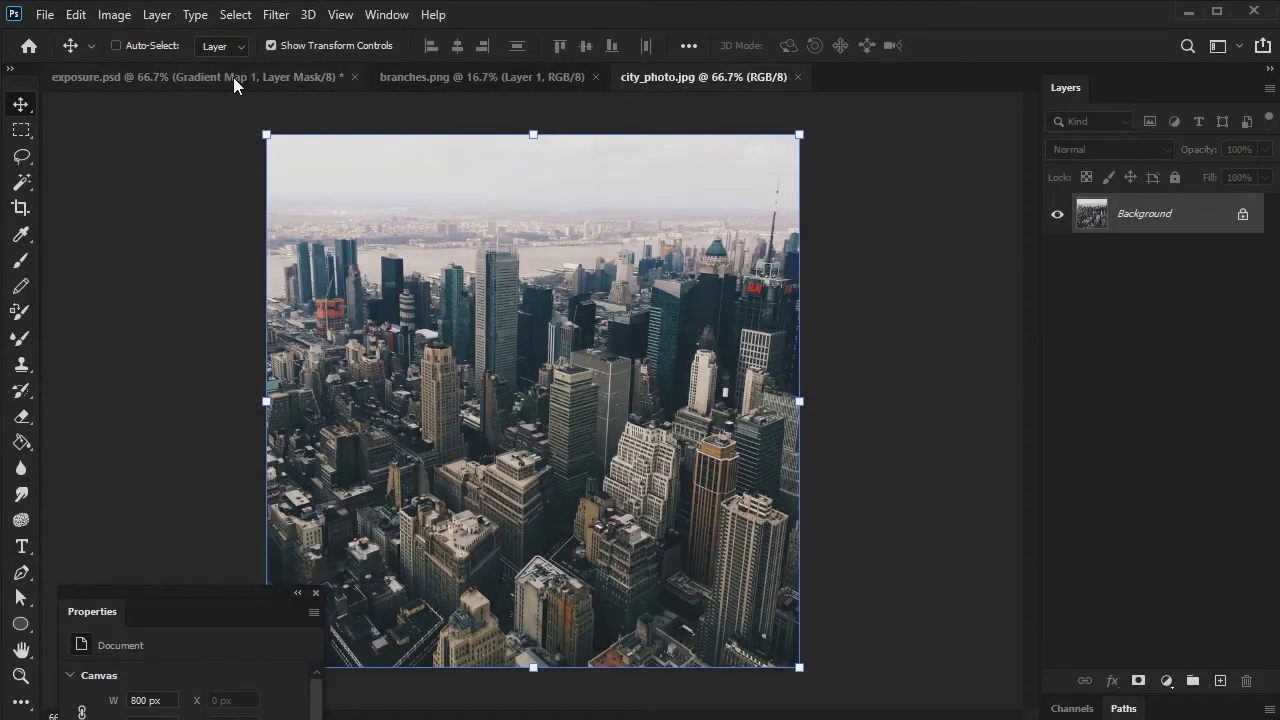
drag(233, 77, 704, 432)
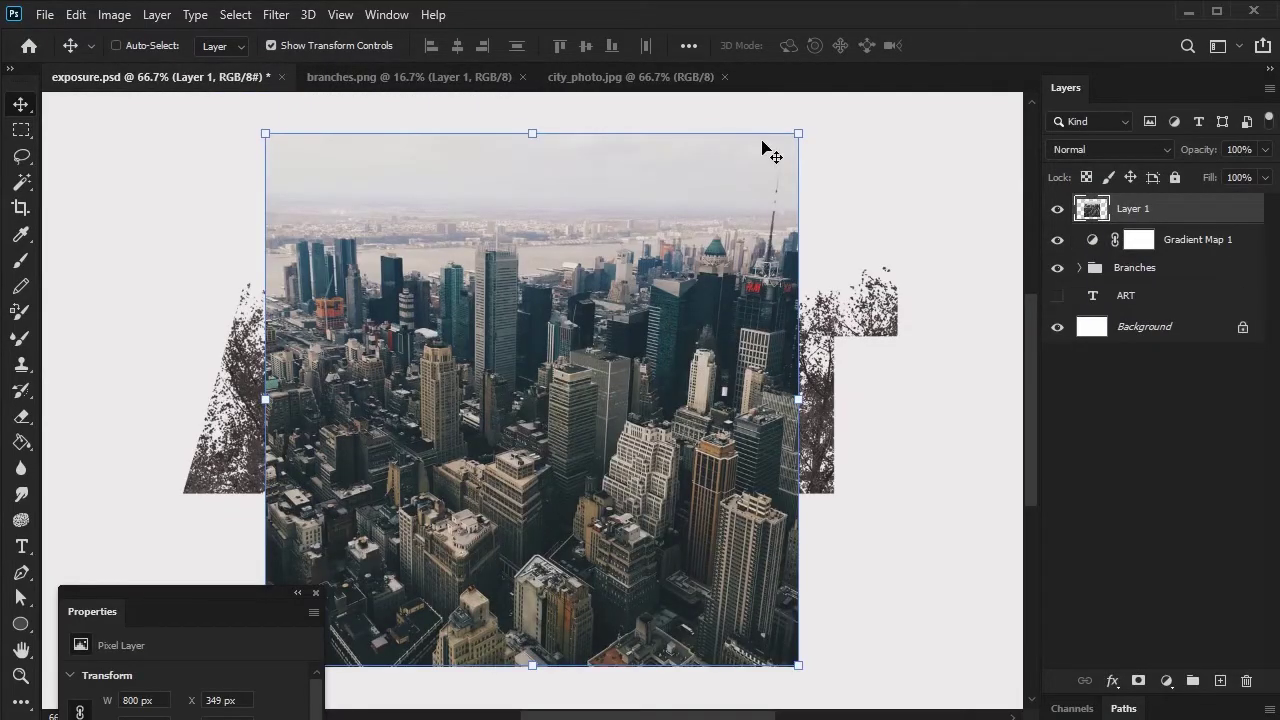
Step: Enlarge the city photo to about 138%, set it to Lighten, and position it behind the letters
drag(799, 133, 849, 132)
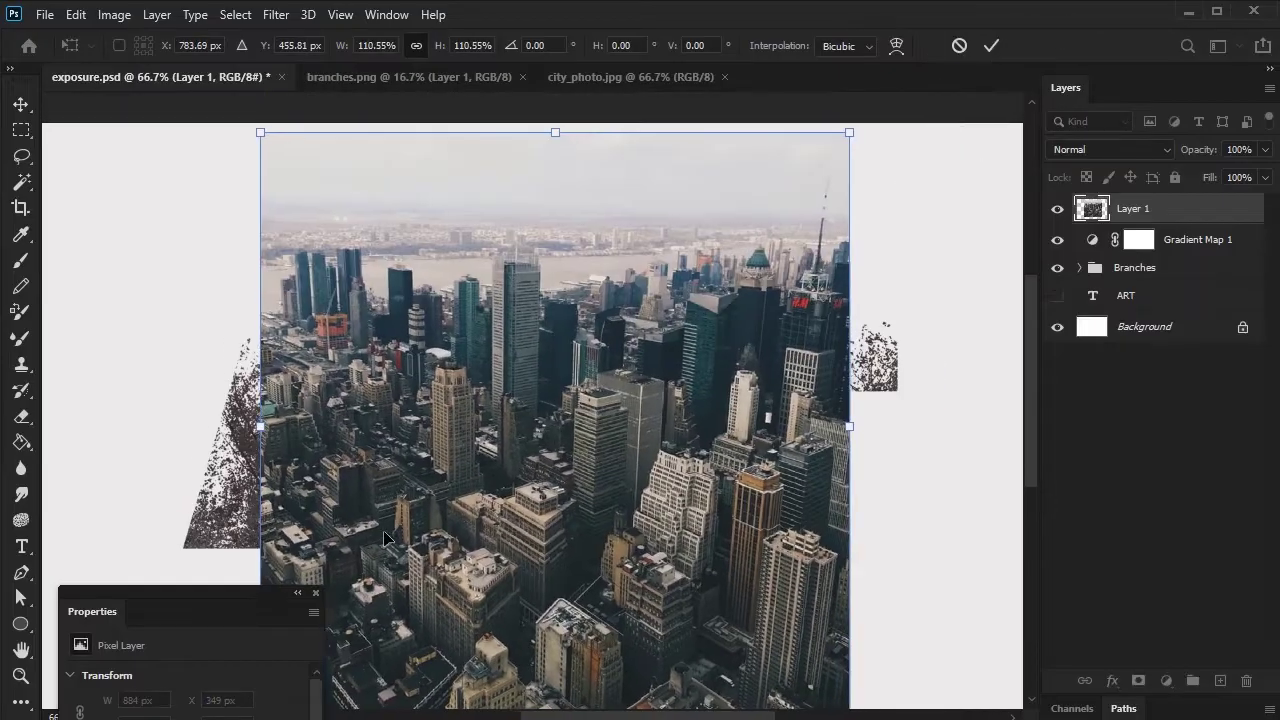
drag(387, 540, 308, 613)
drag(768, 208, 903, 213)
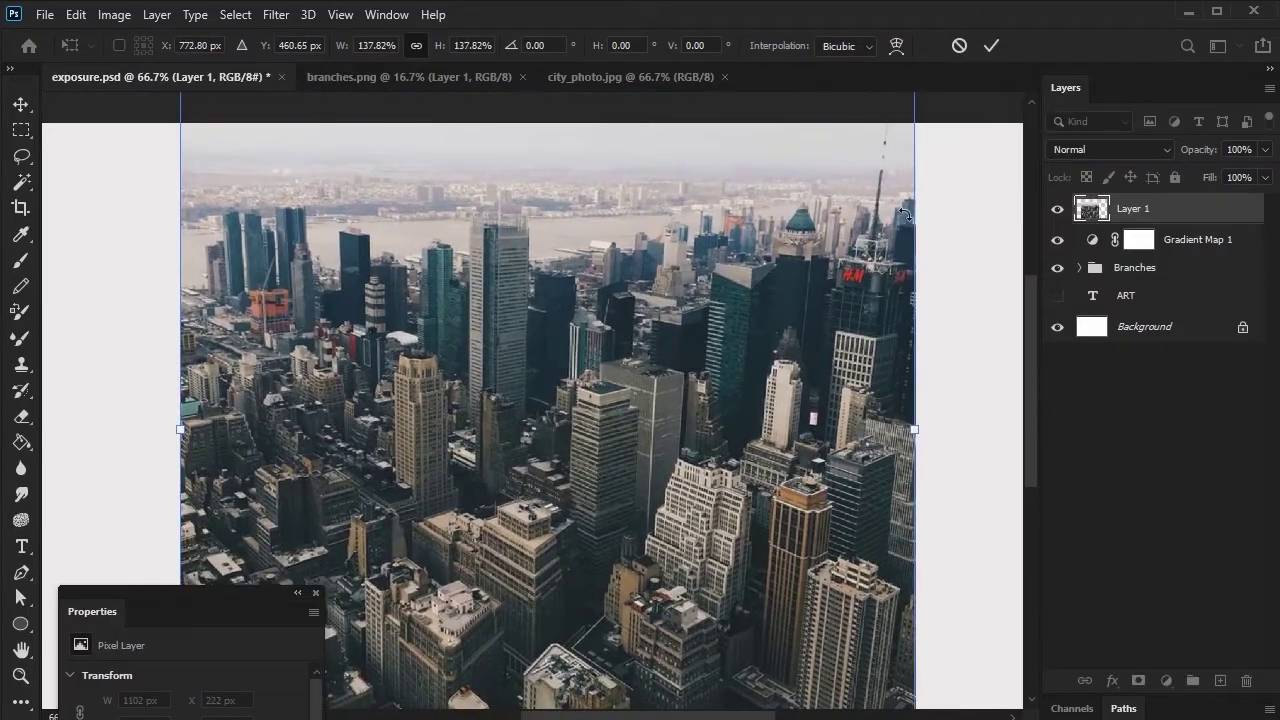
drag(772, 338, 762, 455)
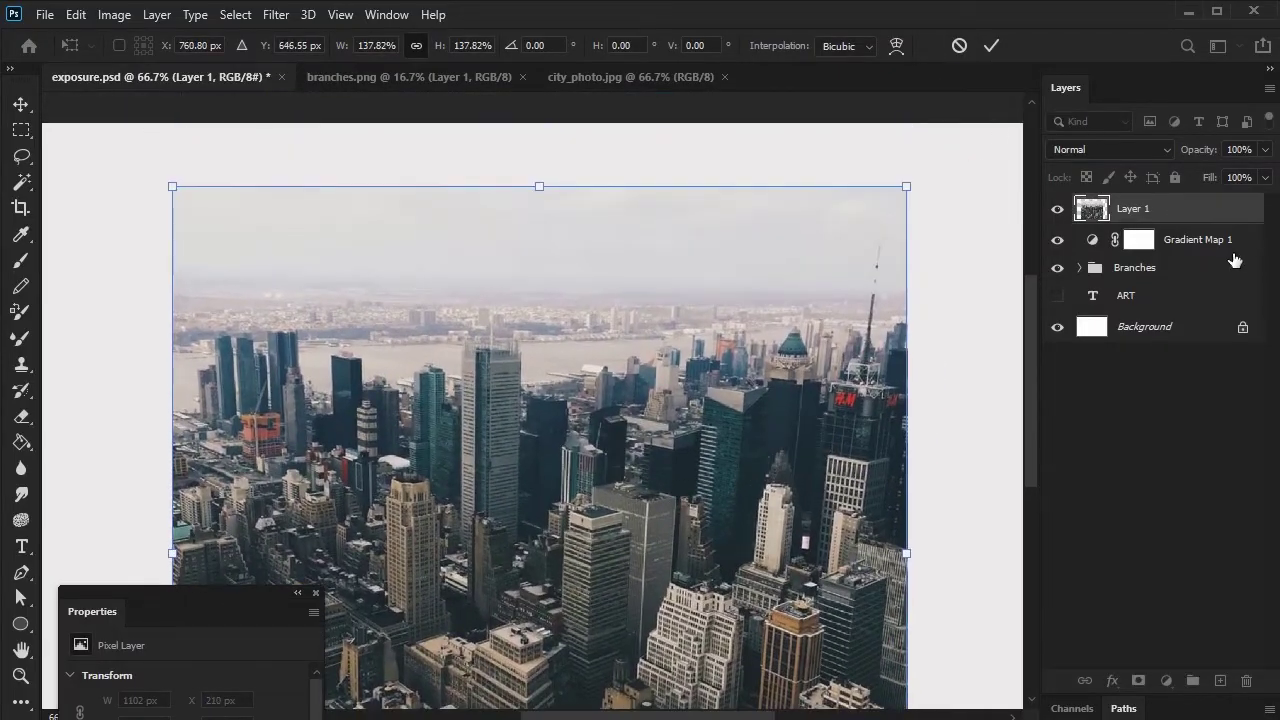
click(1128, 150)
click(1086, 300)
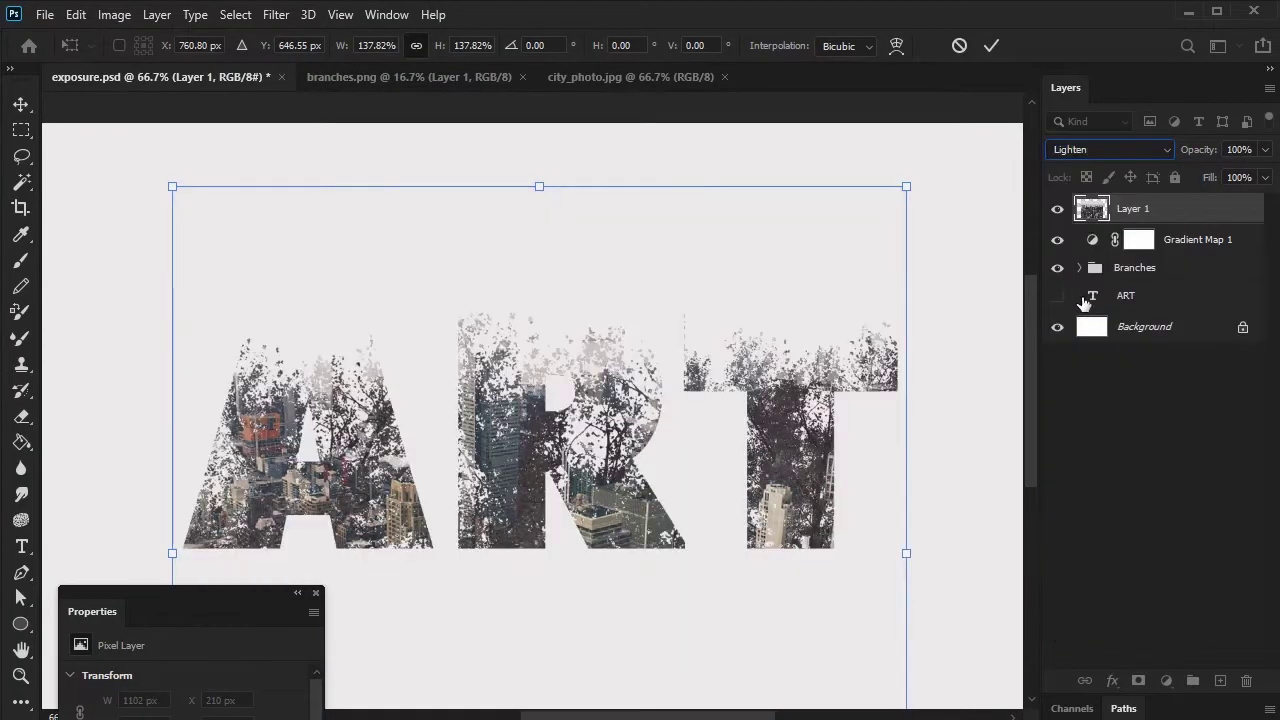
drag(684, 632, 684, 462)
click(1092, 298)
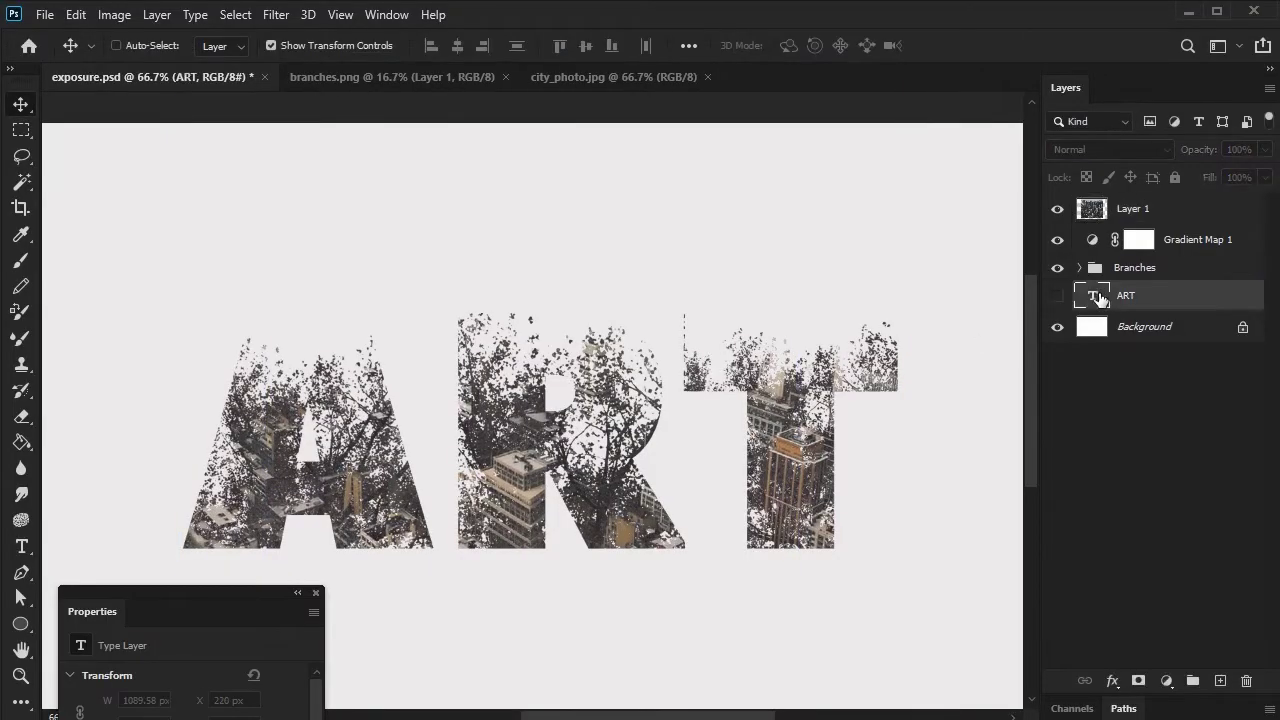
Step: Mask the city photo layer to the ART letter shapes
ctrl+click(1092, 298)
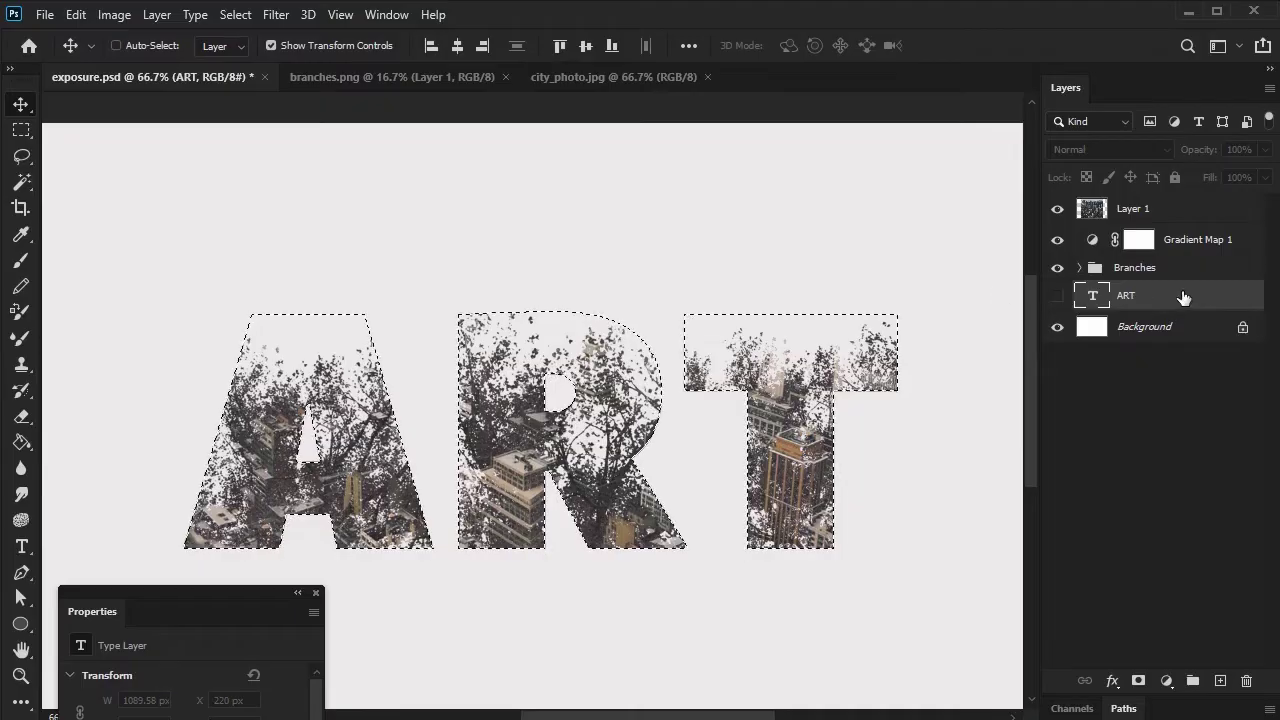
click(1133, 213)
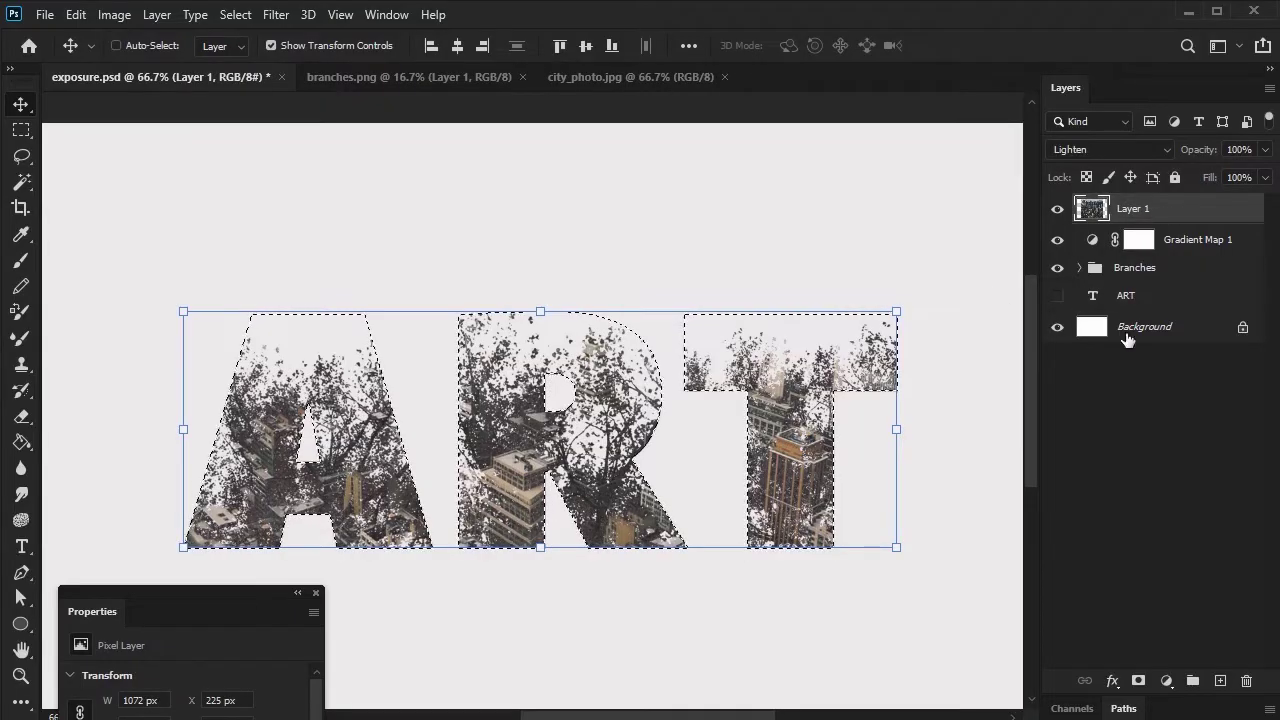
click(1138, 686)
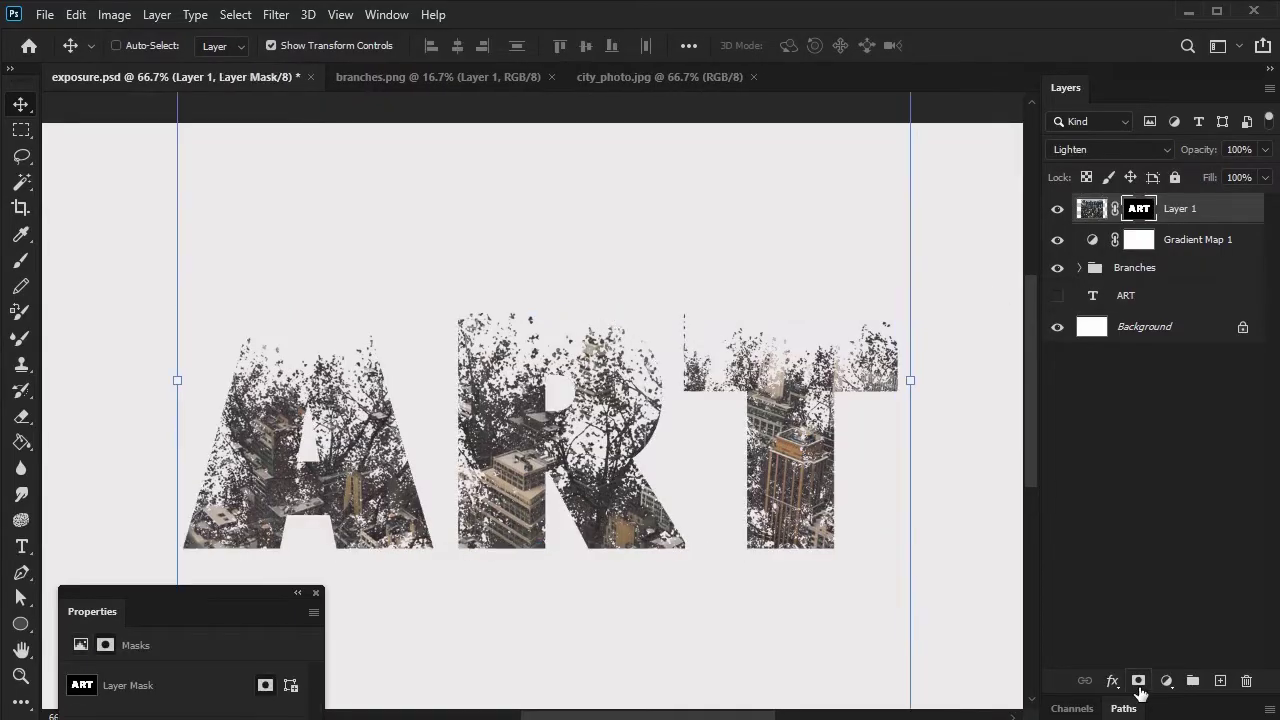
click(315, 592)
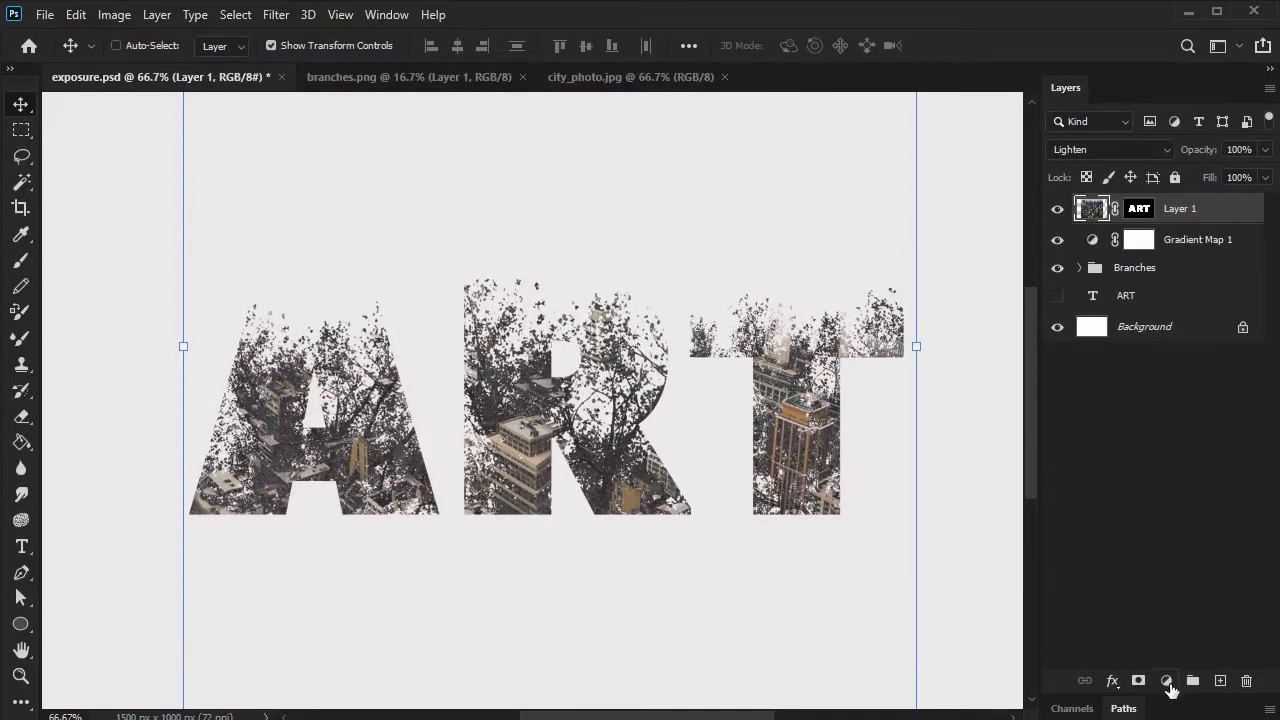
Step: Add a second Gradient Map and set its left stop to dark purple #484060
click(1166, 682)
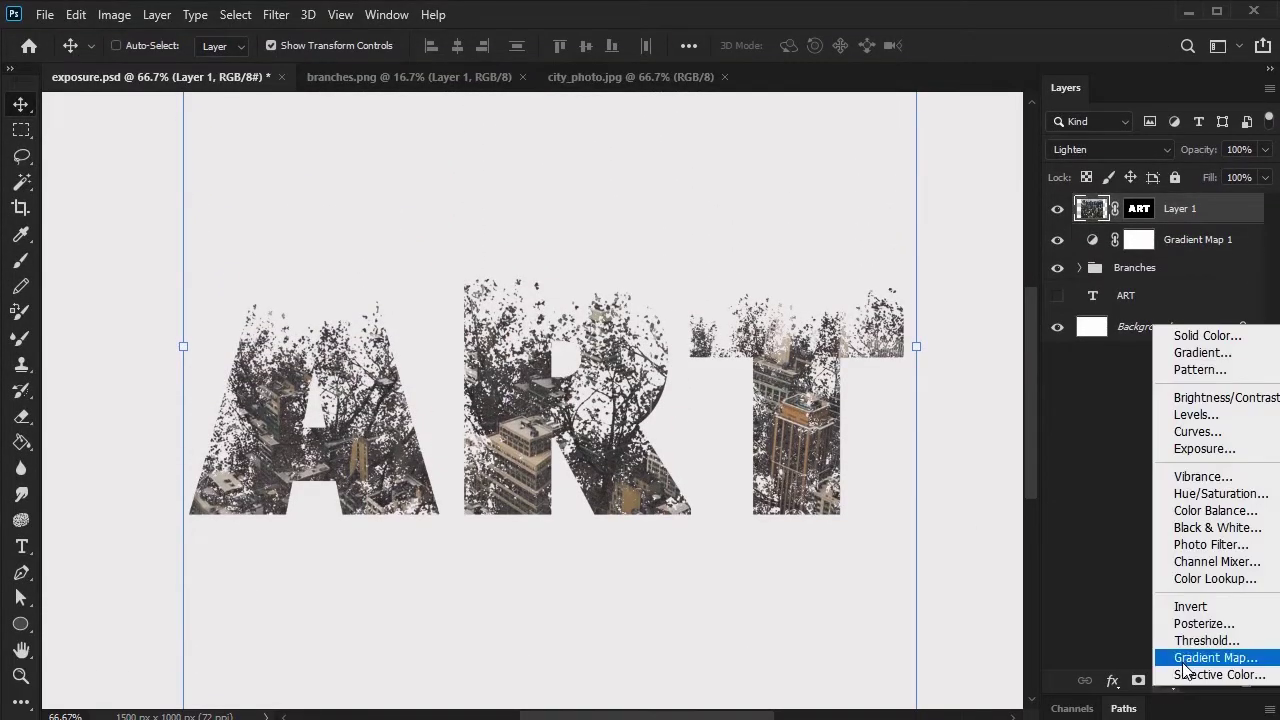
click(1190, 660)
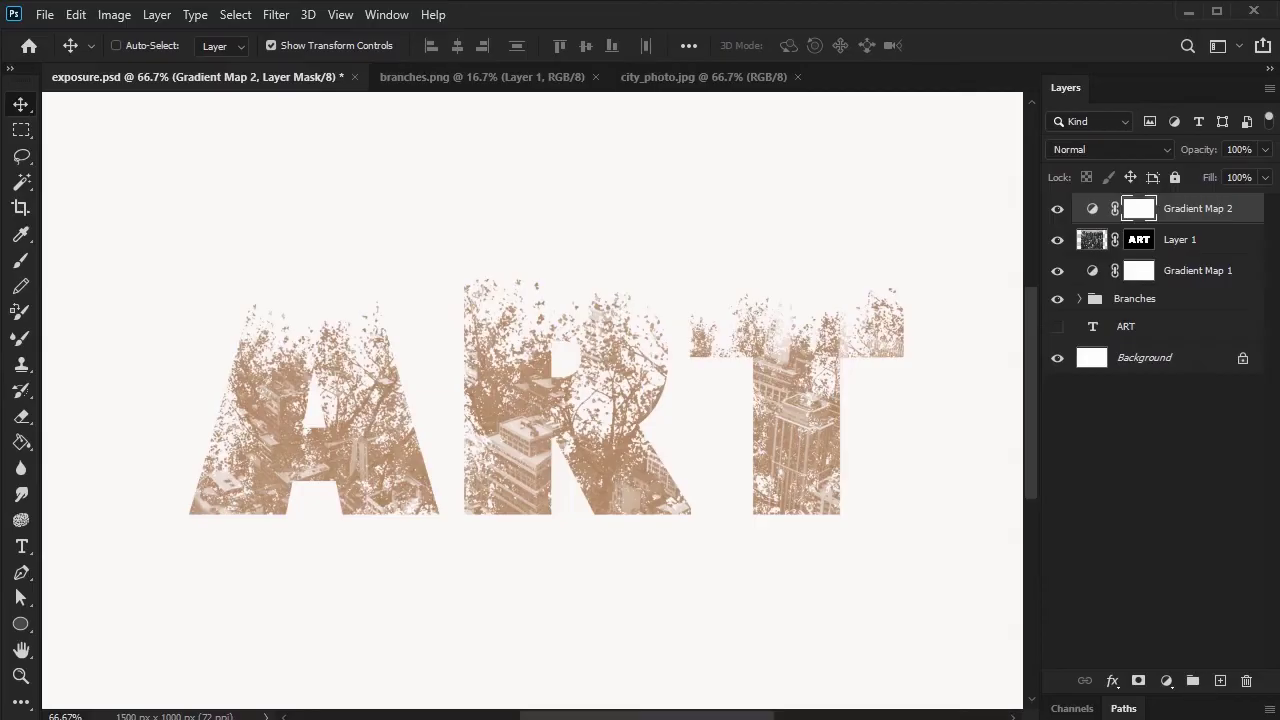
drag(603, 391, 961, 134)
click(889, 224)
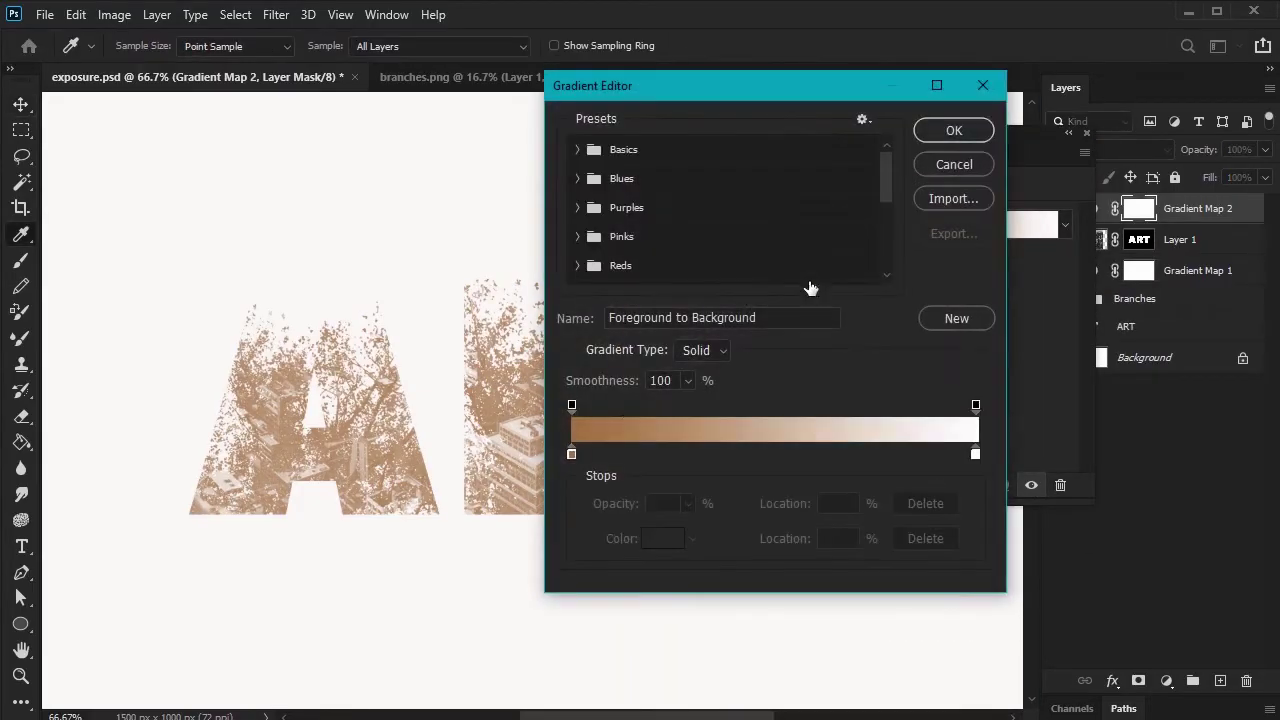
click(571, 454)
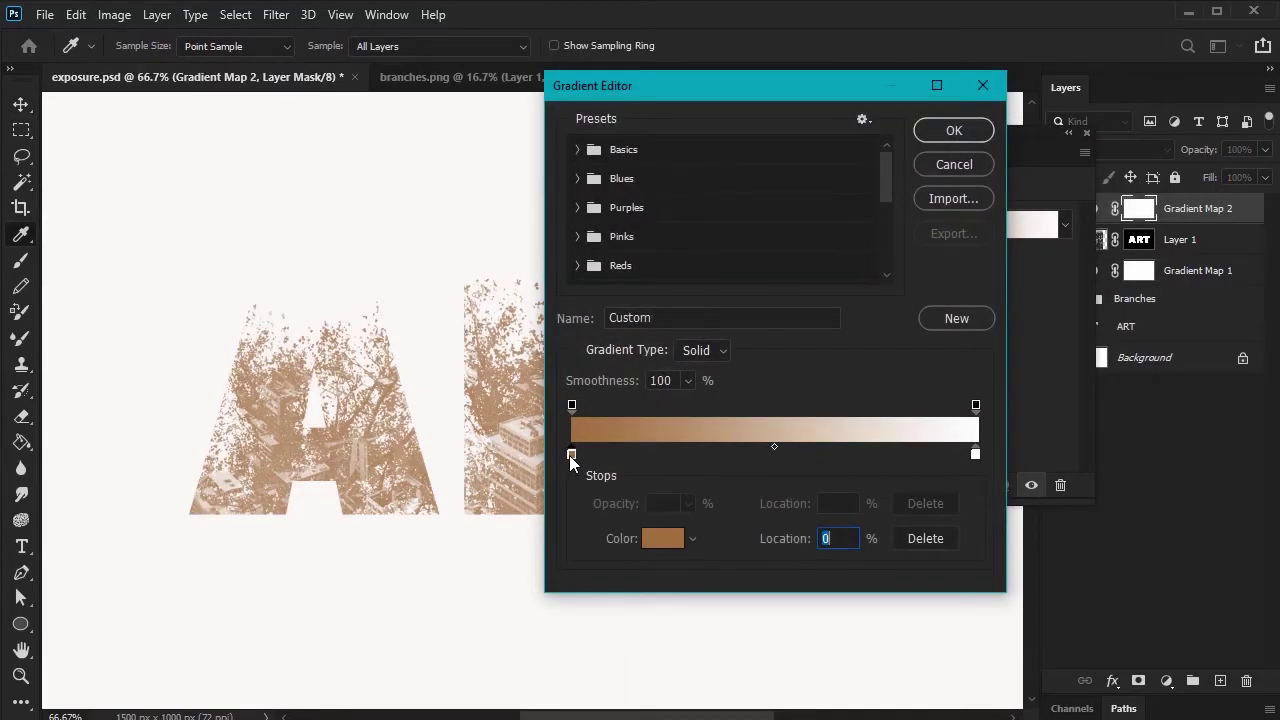
click(660, 538)
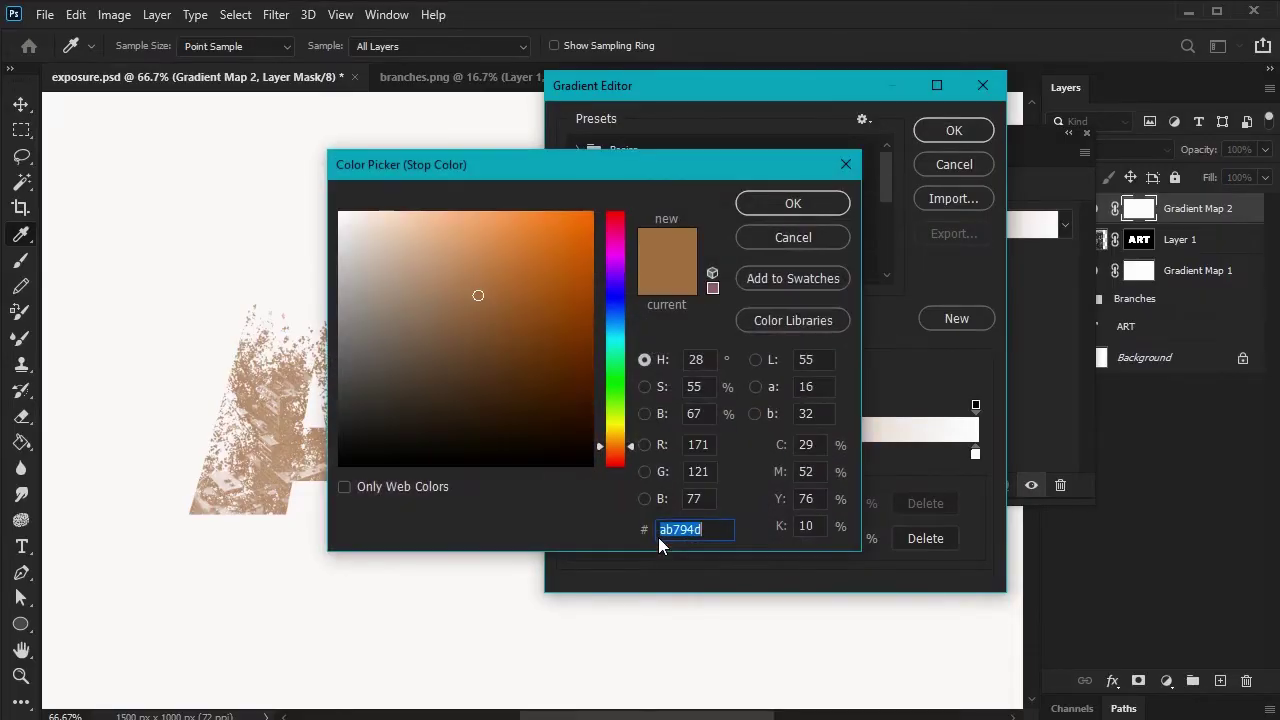
text(484)
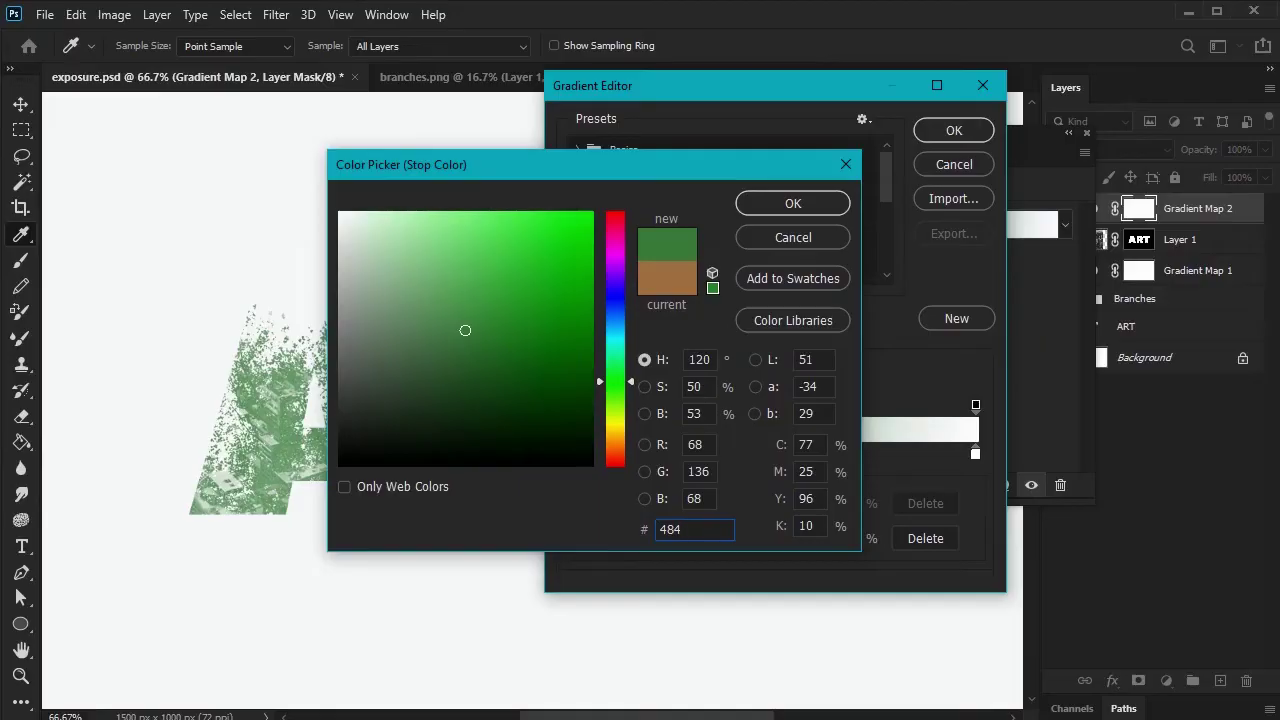
text(06)
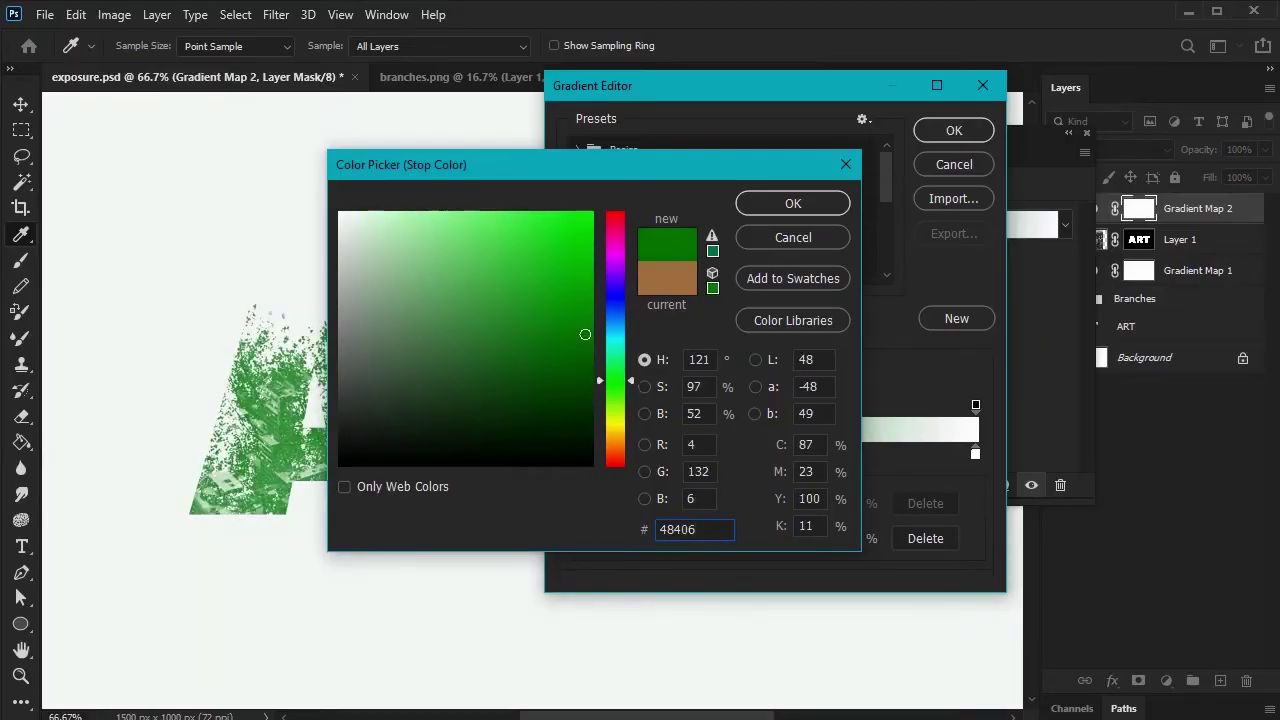
text(0)
click(790, 205)
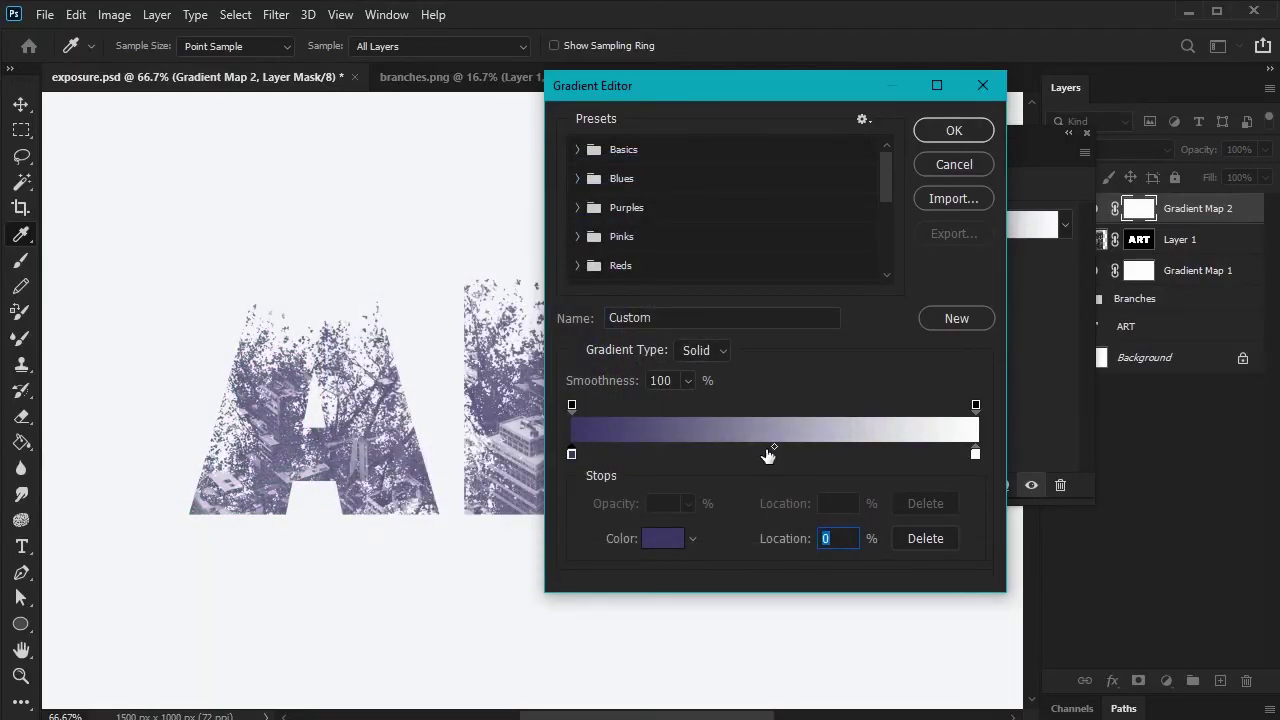
Step: Add a middle stop of #76747e and set the right stop to peach #fbc690
click(778, 453)
click(571, 453)
click(773, 453)
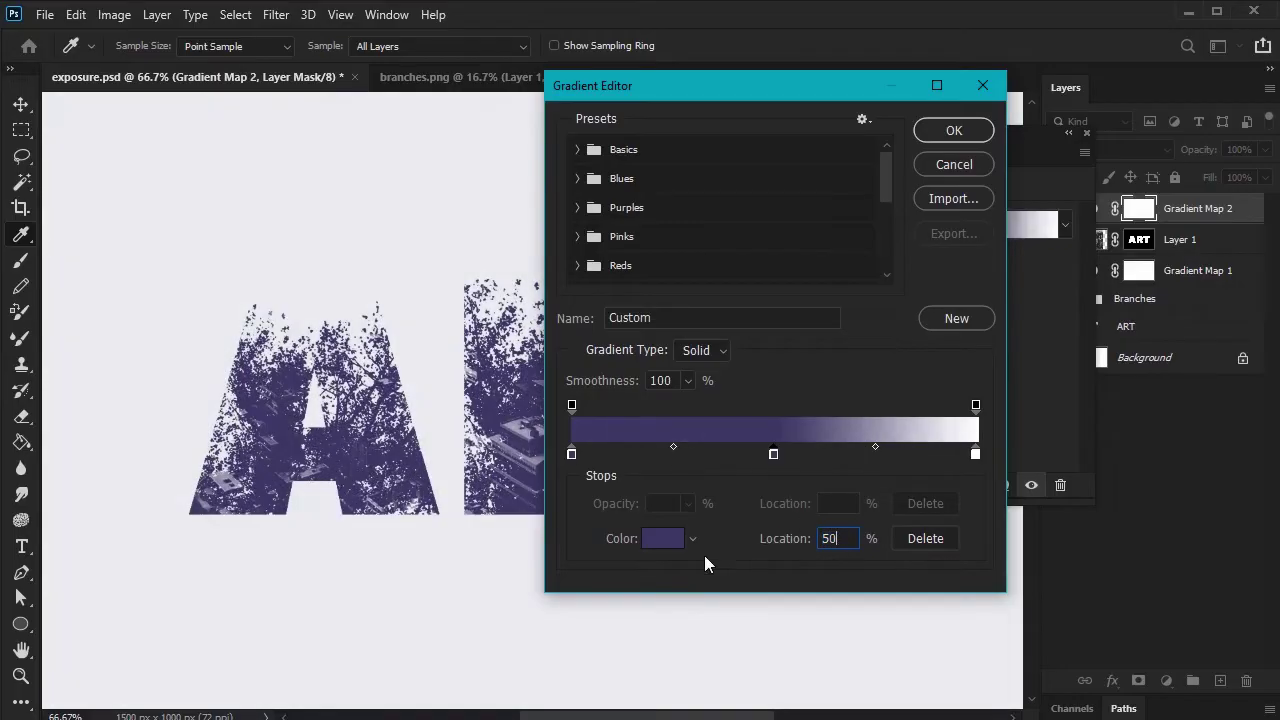
click(655, 539)
text(767)
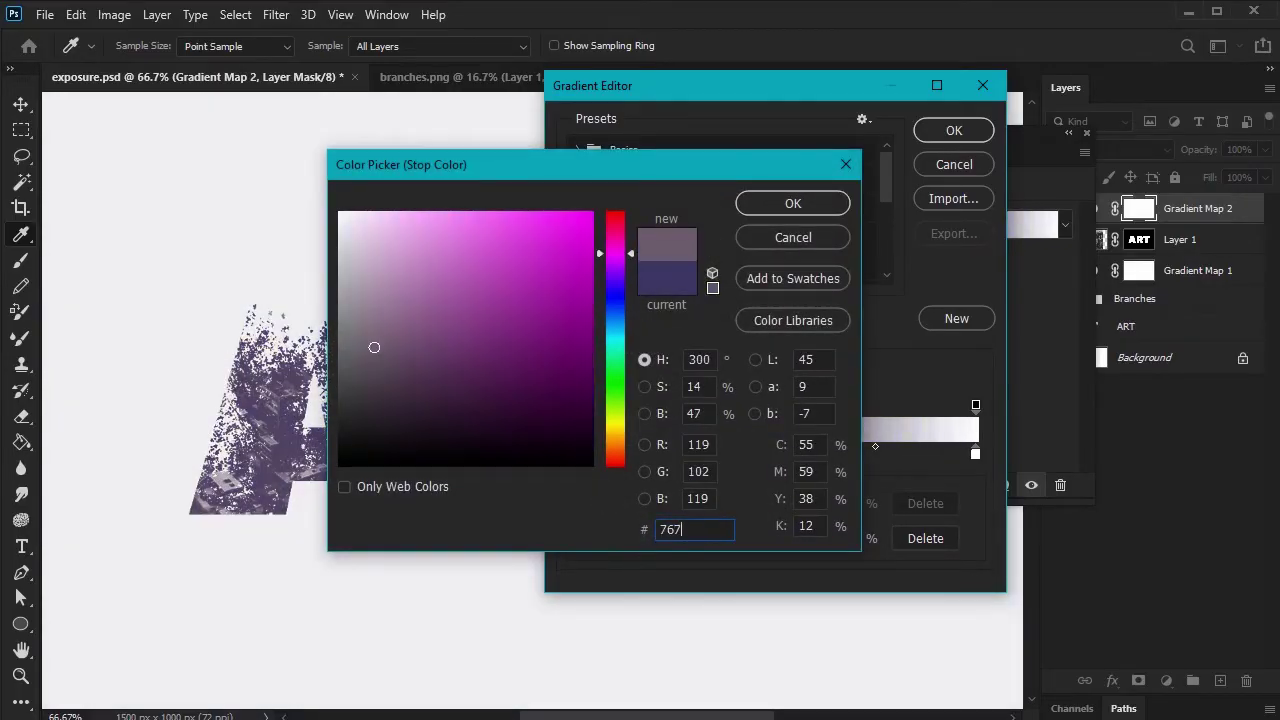
text(47e)
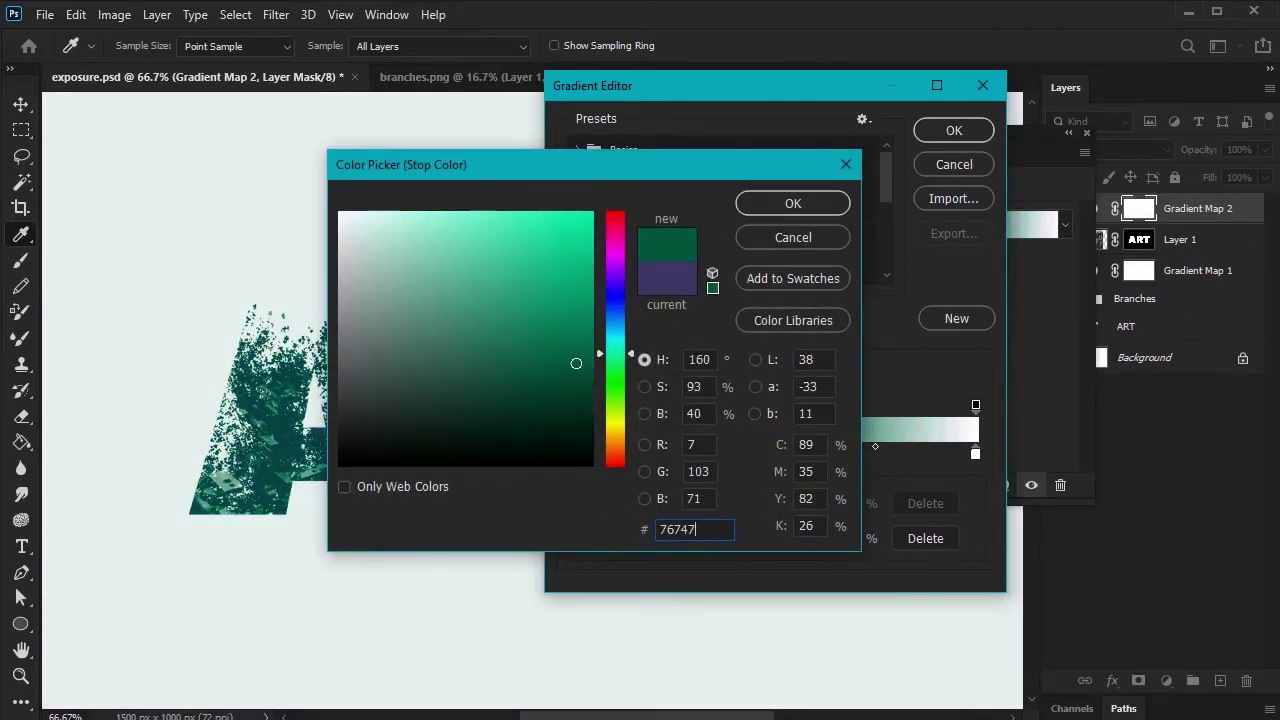
click(816, 203)
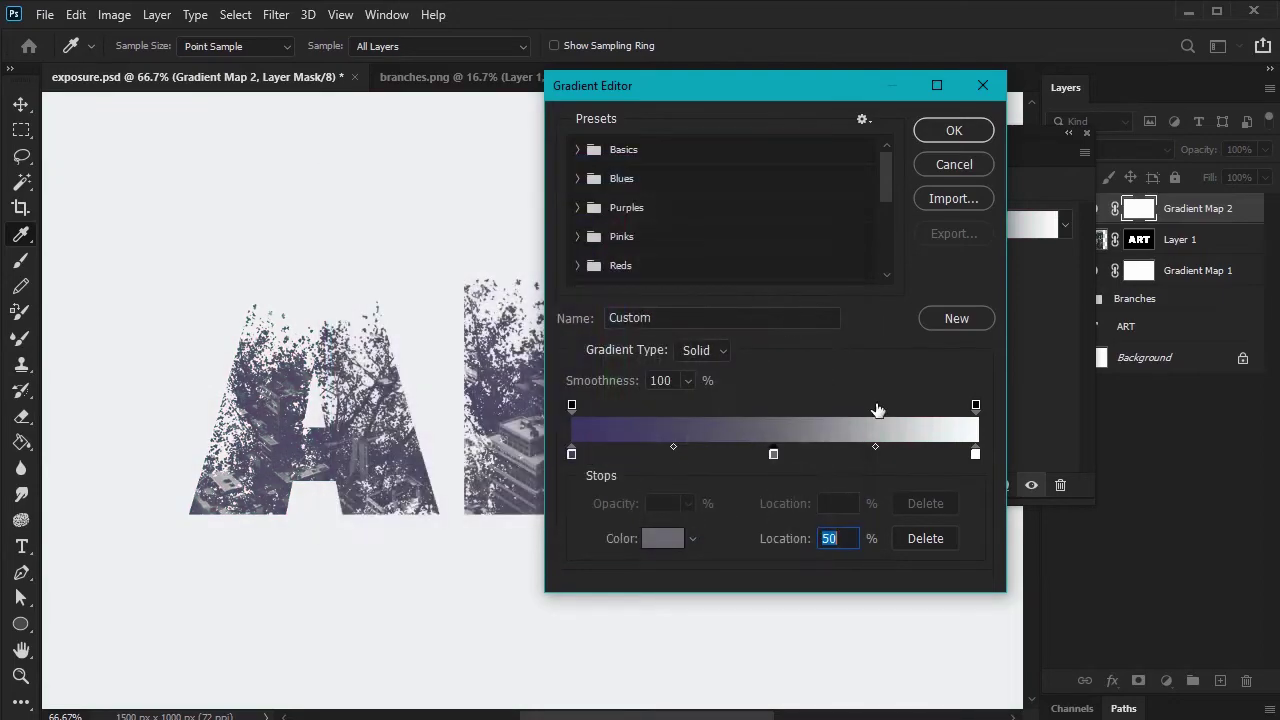
click(976, 455)
click(660, 537)
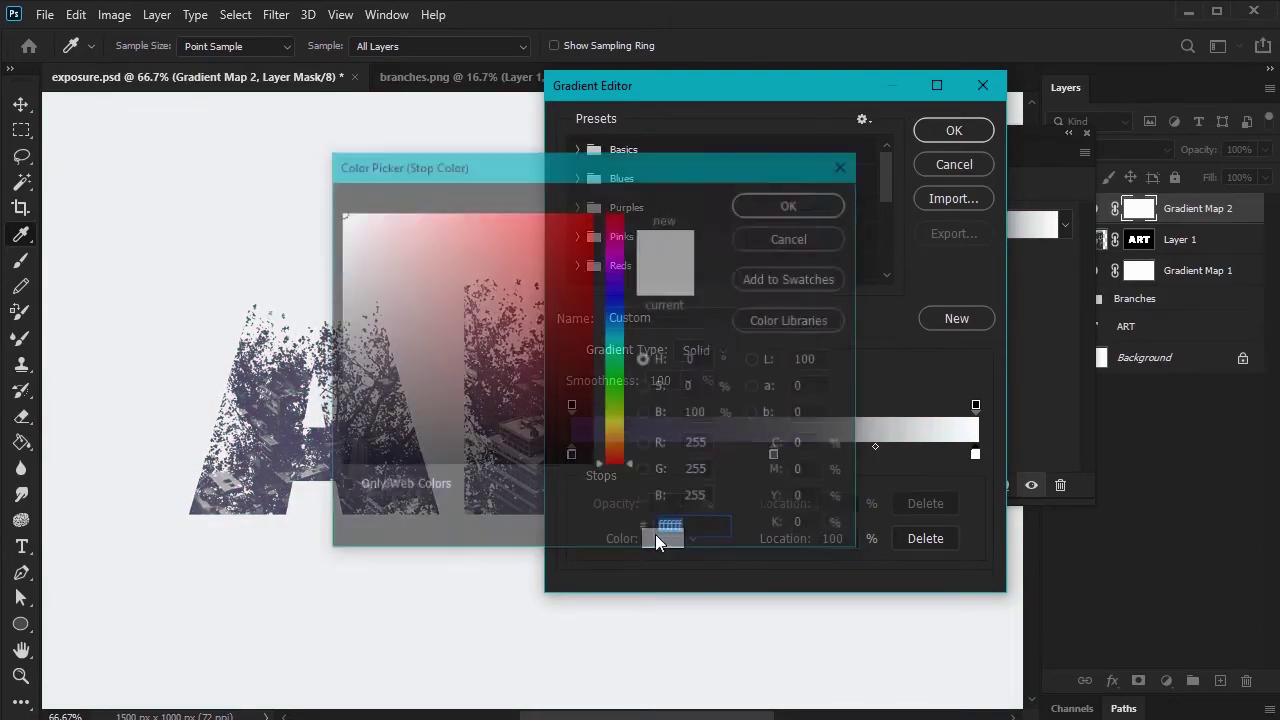
text(fbc)
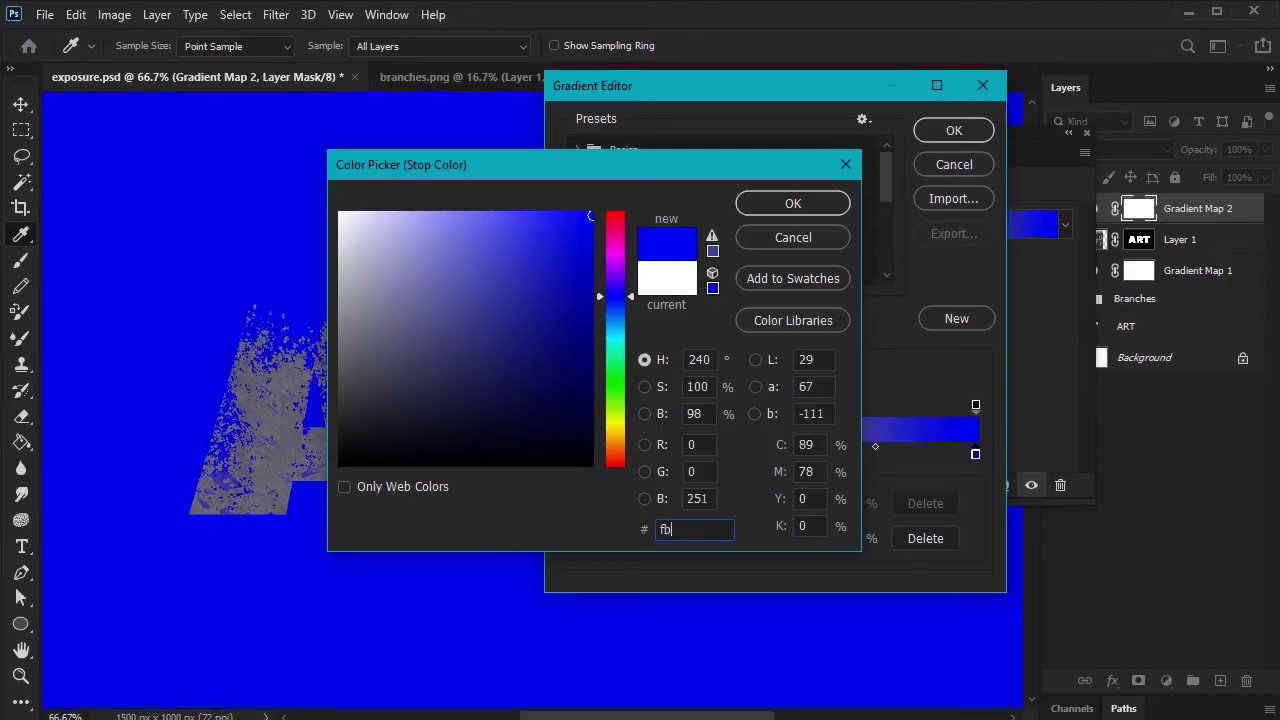
text(690)
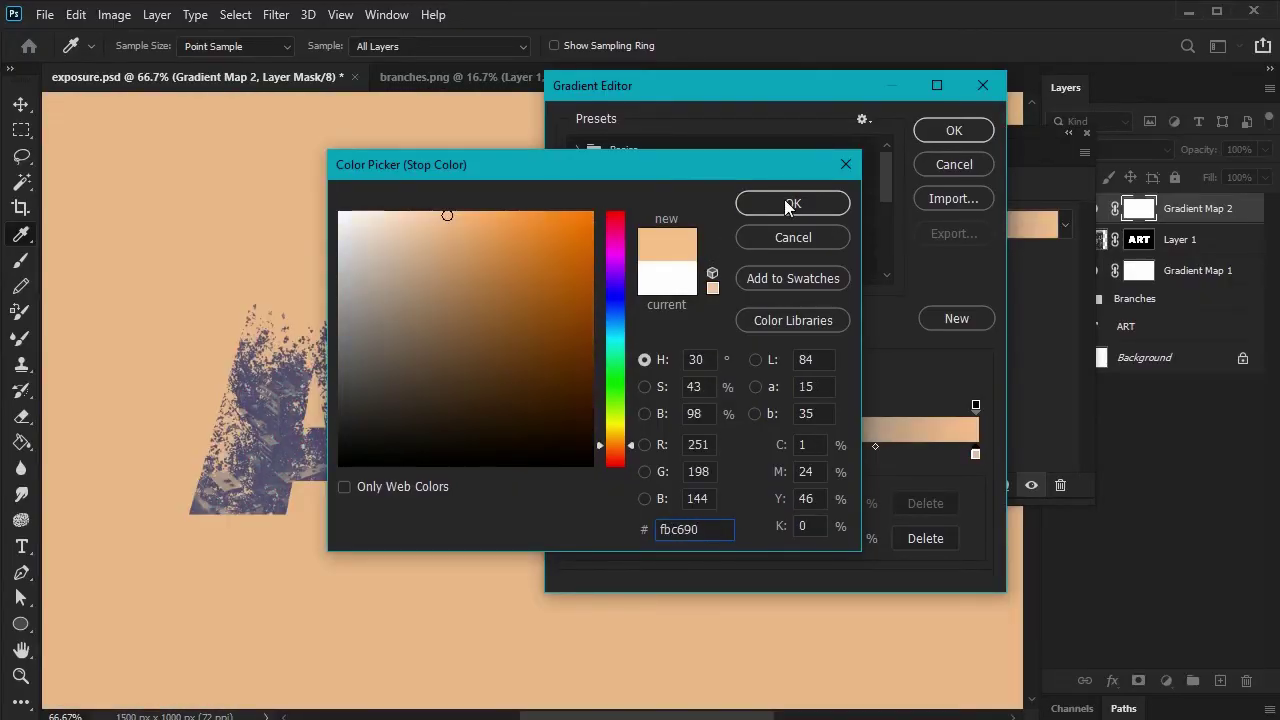
click(790, 204)
Step: Accept the purple-to-peach gradient and set Gradient Map 2 opacity to 35%
click(962, 128)
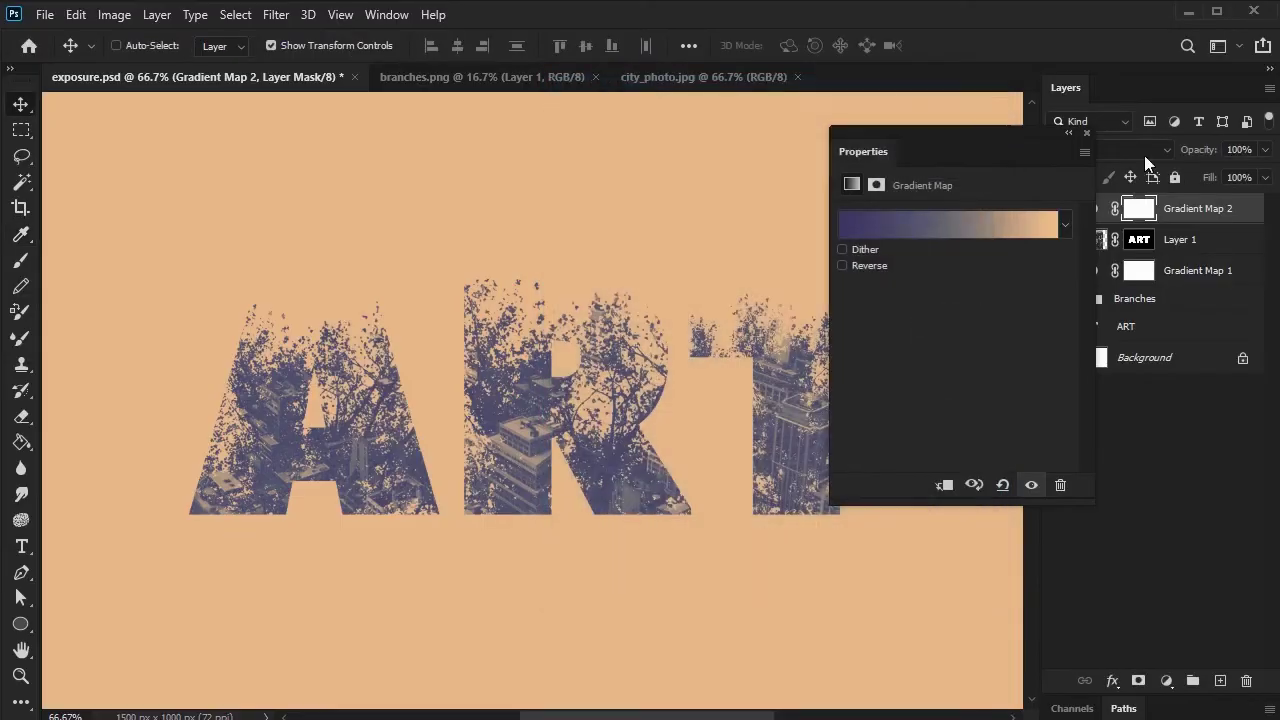
click(1240, 149)
text(35)
key(Return)
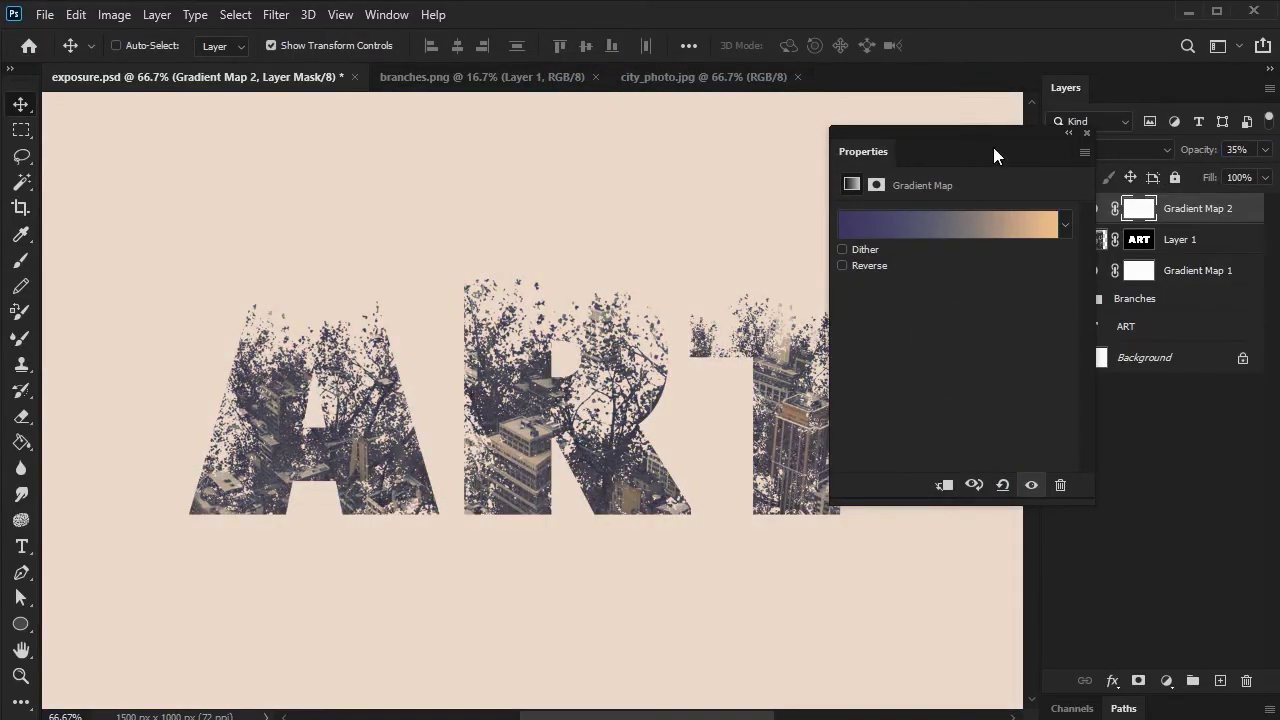
double_click(994, 134)
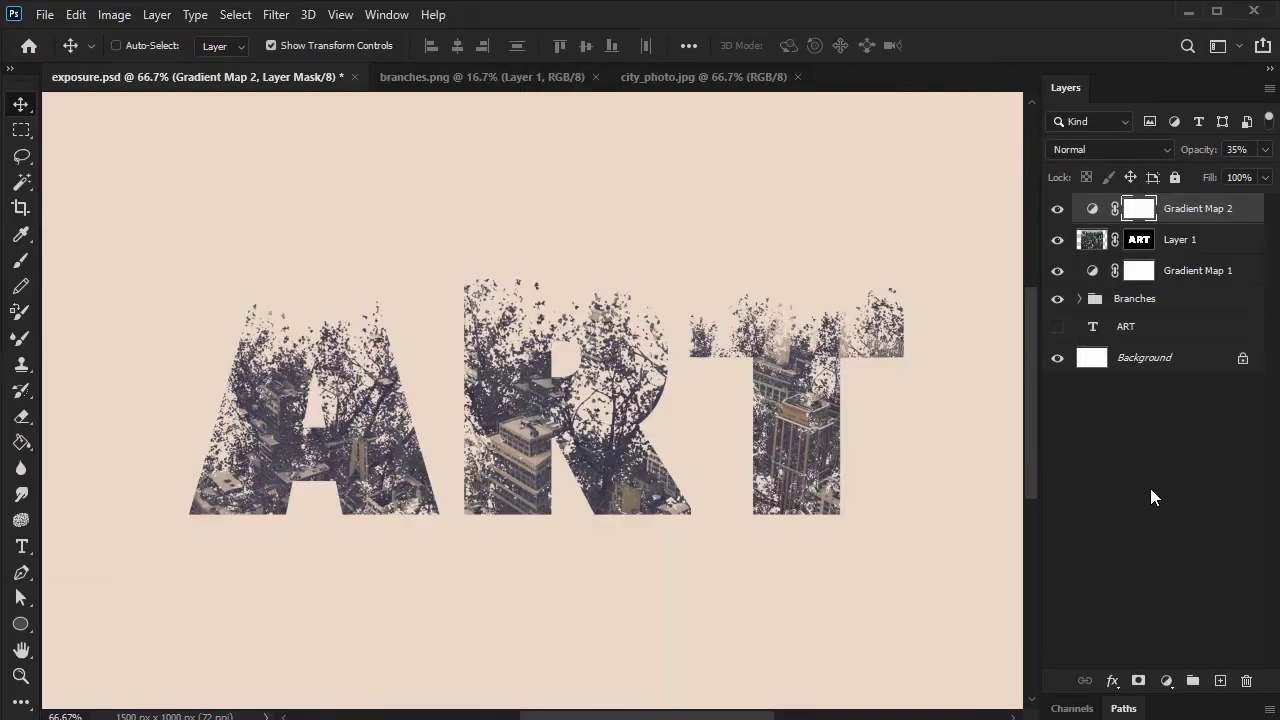
click(1166, 681)
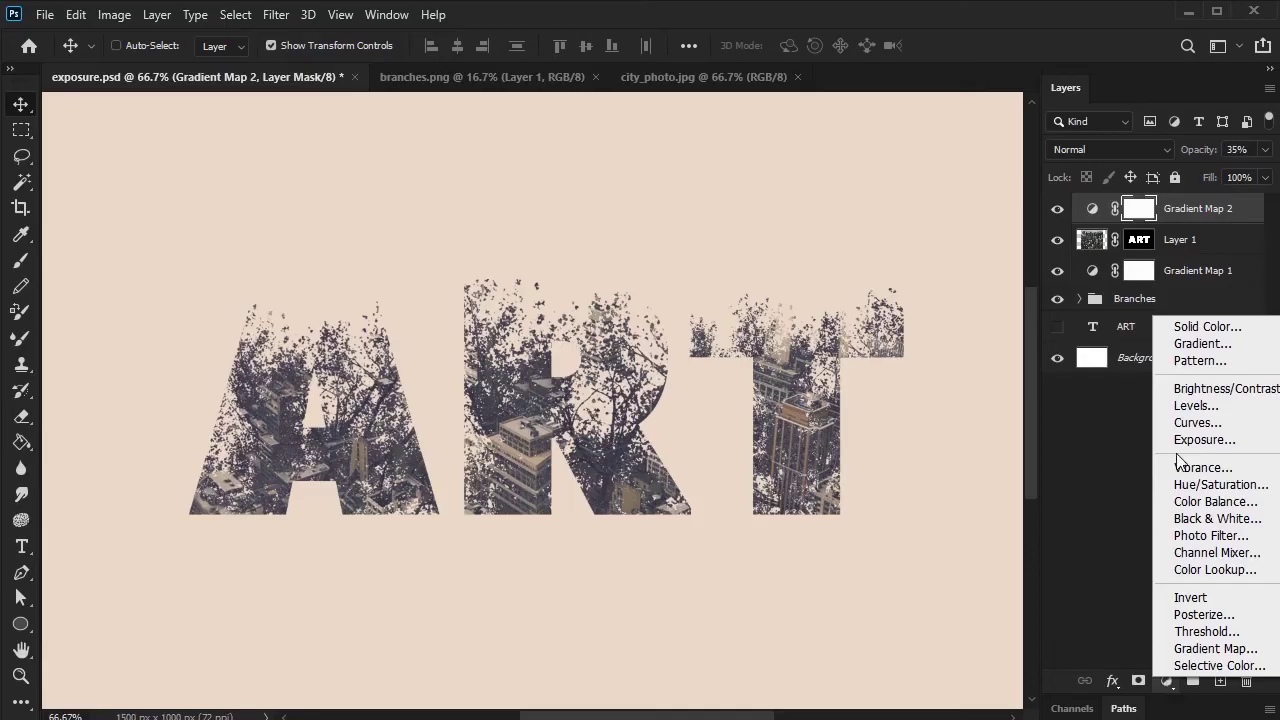
Step: Add a Levels adjustment and set the Red output white to 250
click(1200, 406)
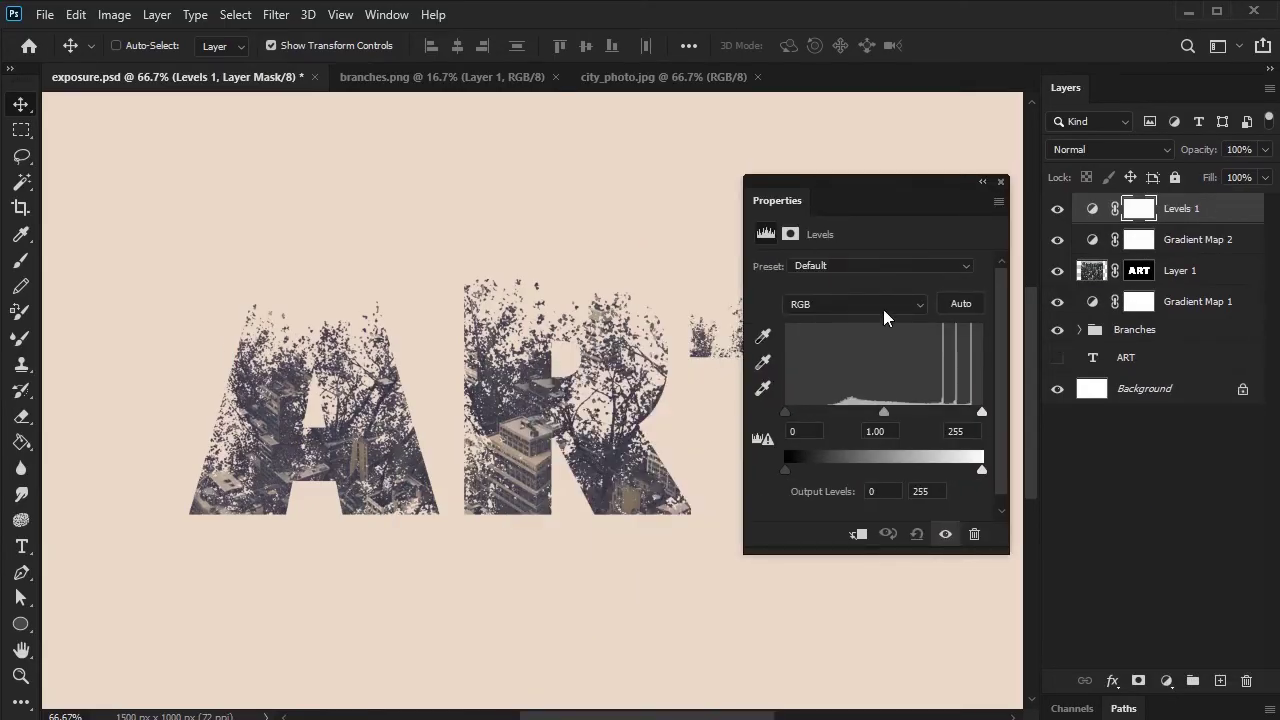
click(884, 308)
click(823, 341)
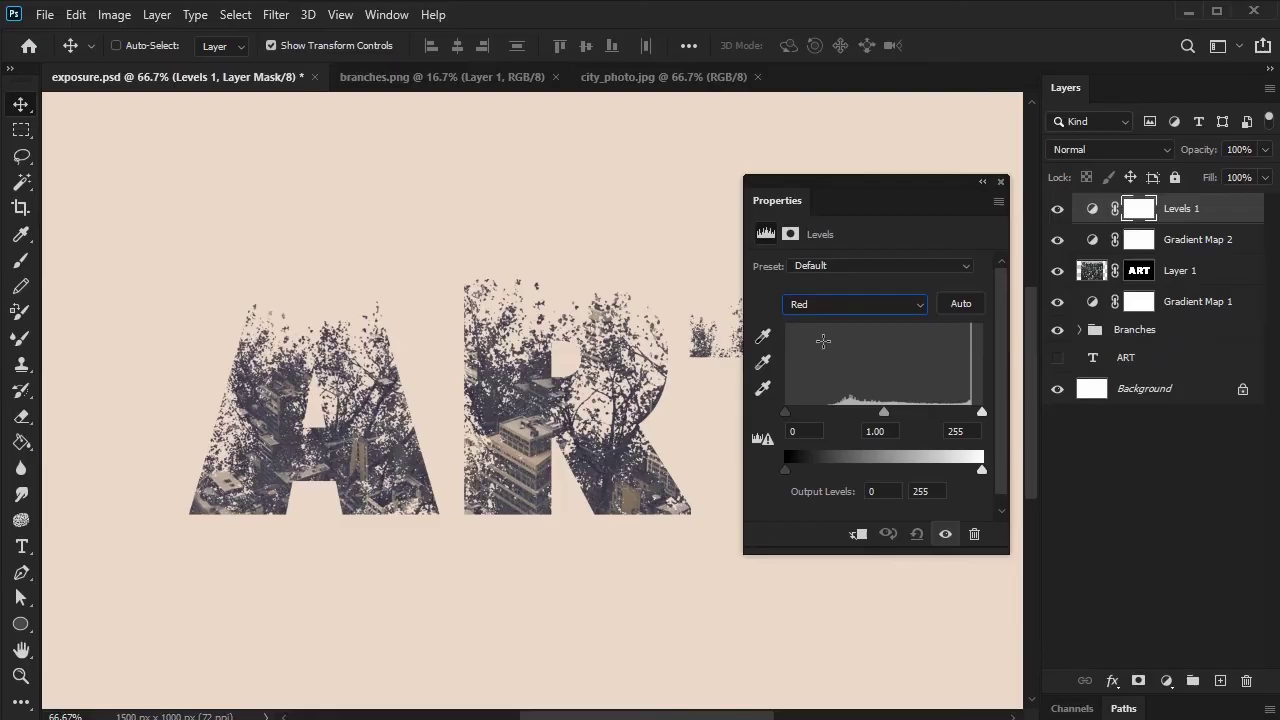
click(873, 491)
double_click(924, 490)
text(250)
key(Return)
Step: Set the Green channel output levels to 13 and 251
click(858, 310)
click(831, 350)
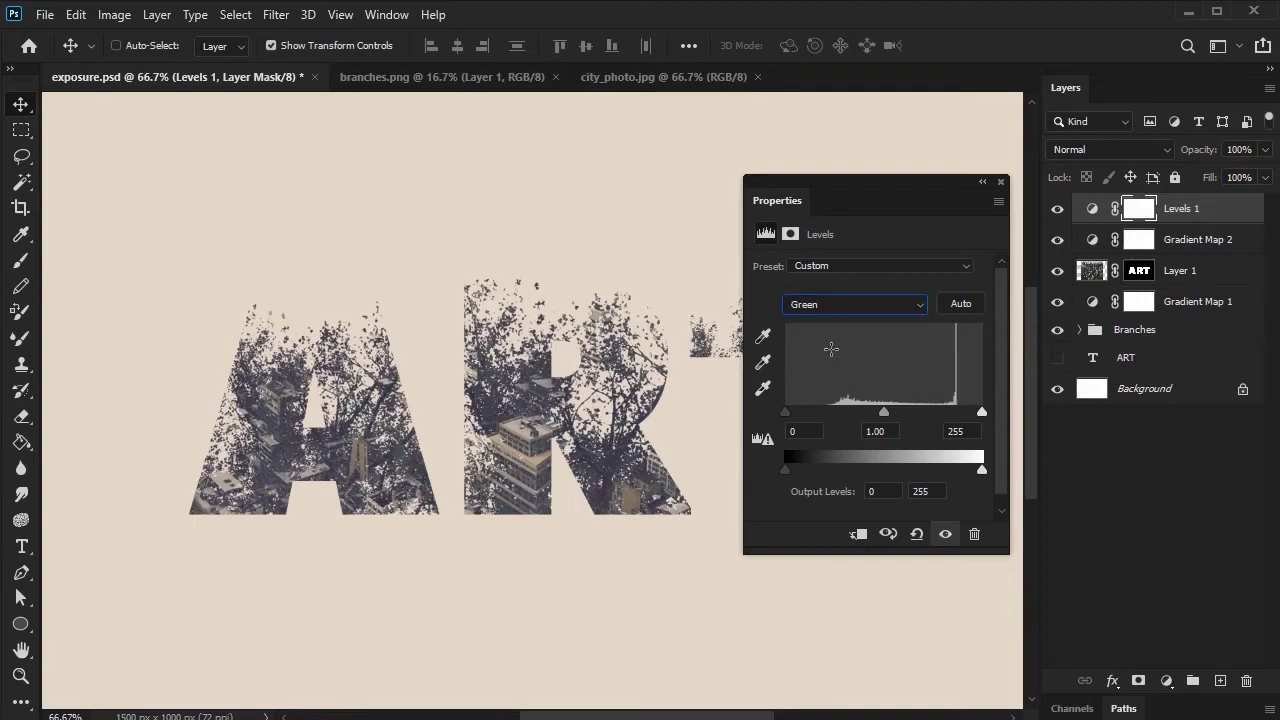
double_click(876, 490)
text(13)
key(Tab)
text(251)
key(Return)
Step: Set the Blue channel output levels to 30 and 251
click(878, 303)
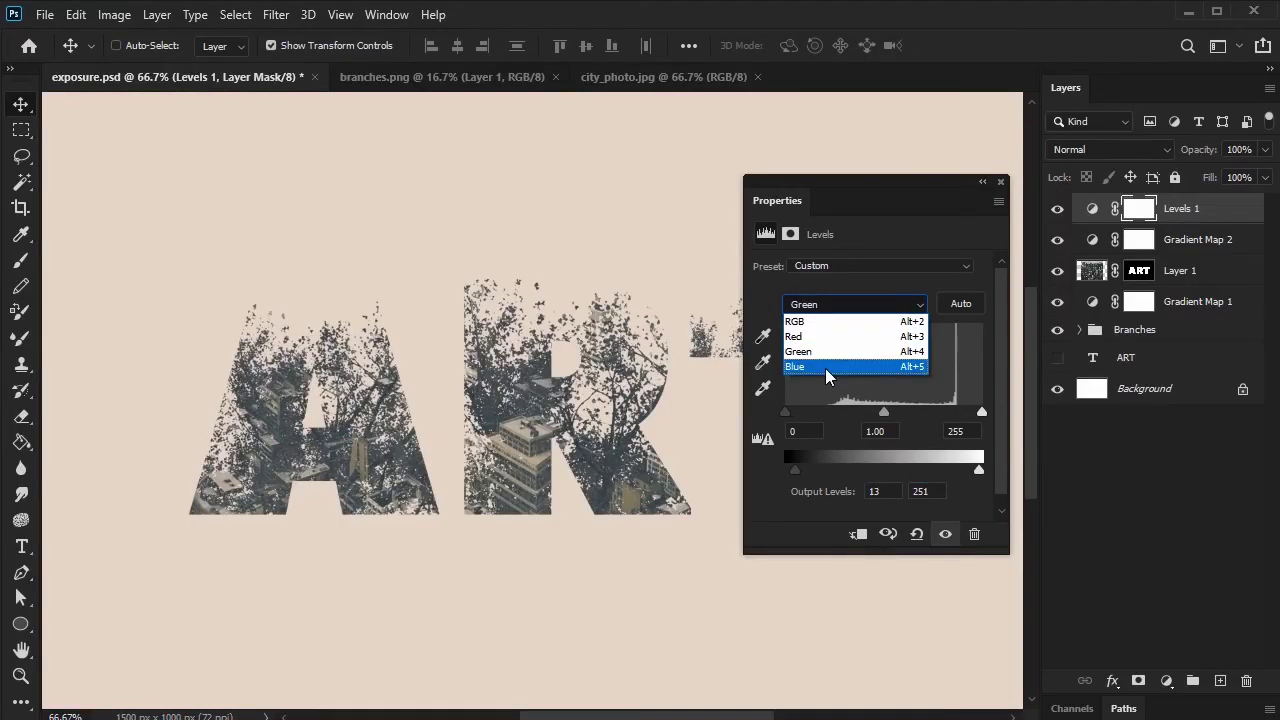
click(825, 368)
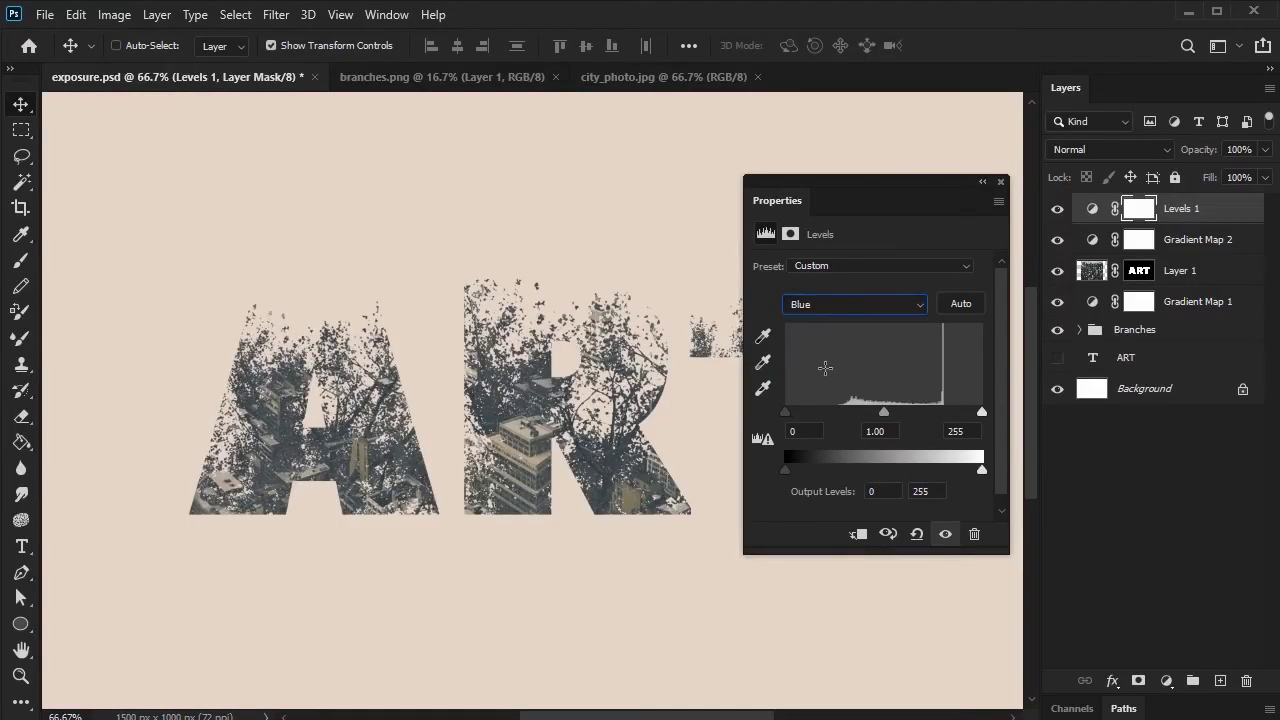
click(886, 494)
text(30)
key(Tab)
text(251)
drag(926, 191, 157, 477)
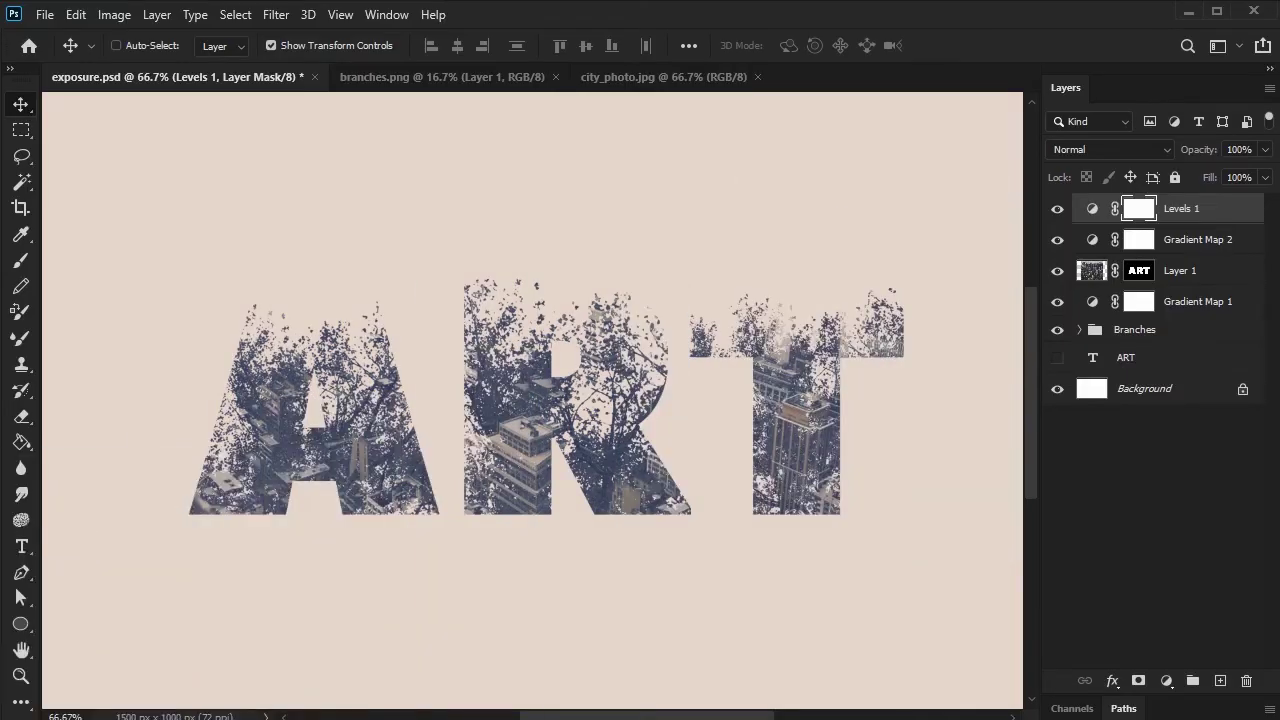